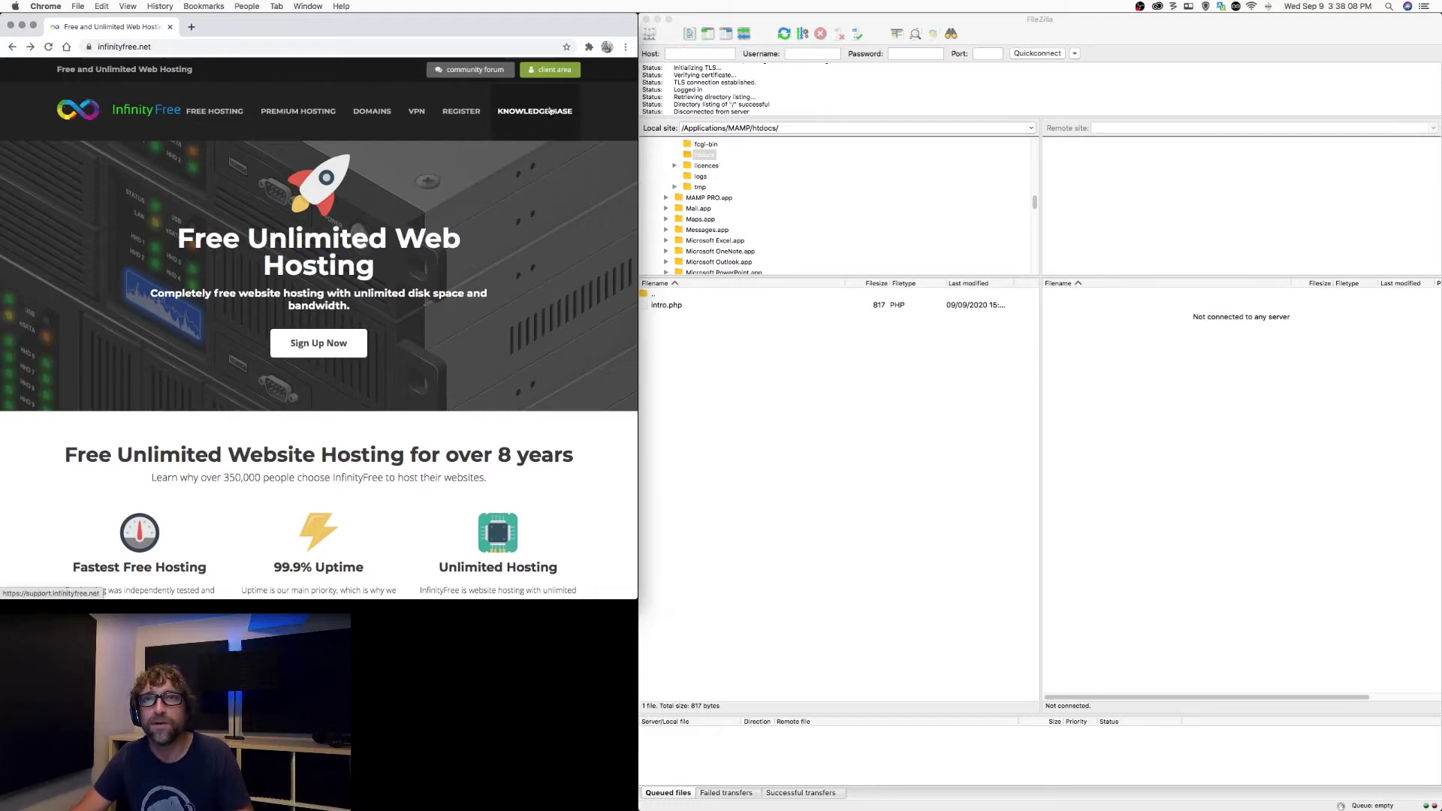
From the client area's account list, open the hosting account's management page with its FTP details.
click(554, 70)
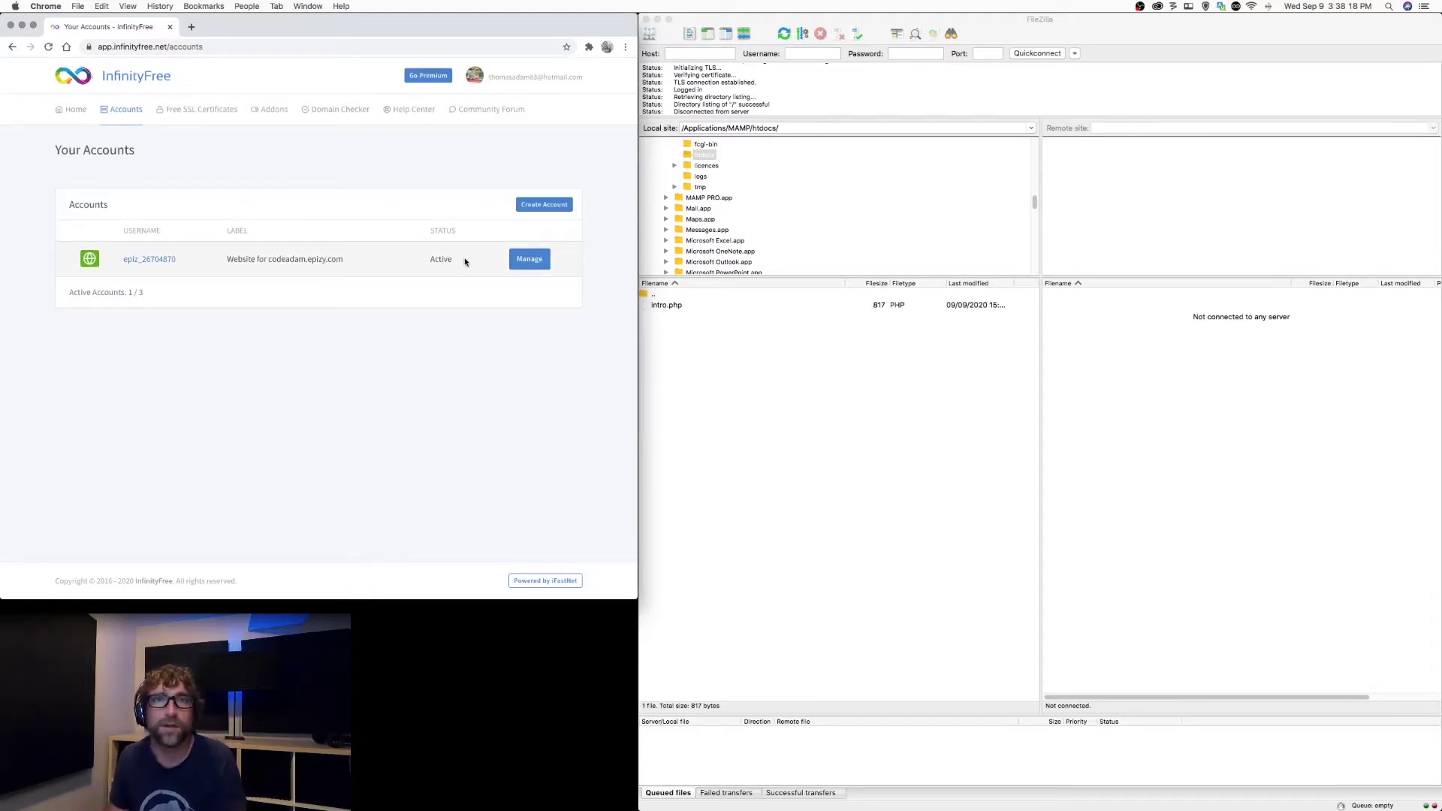
click(530, 260)
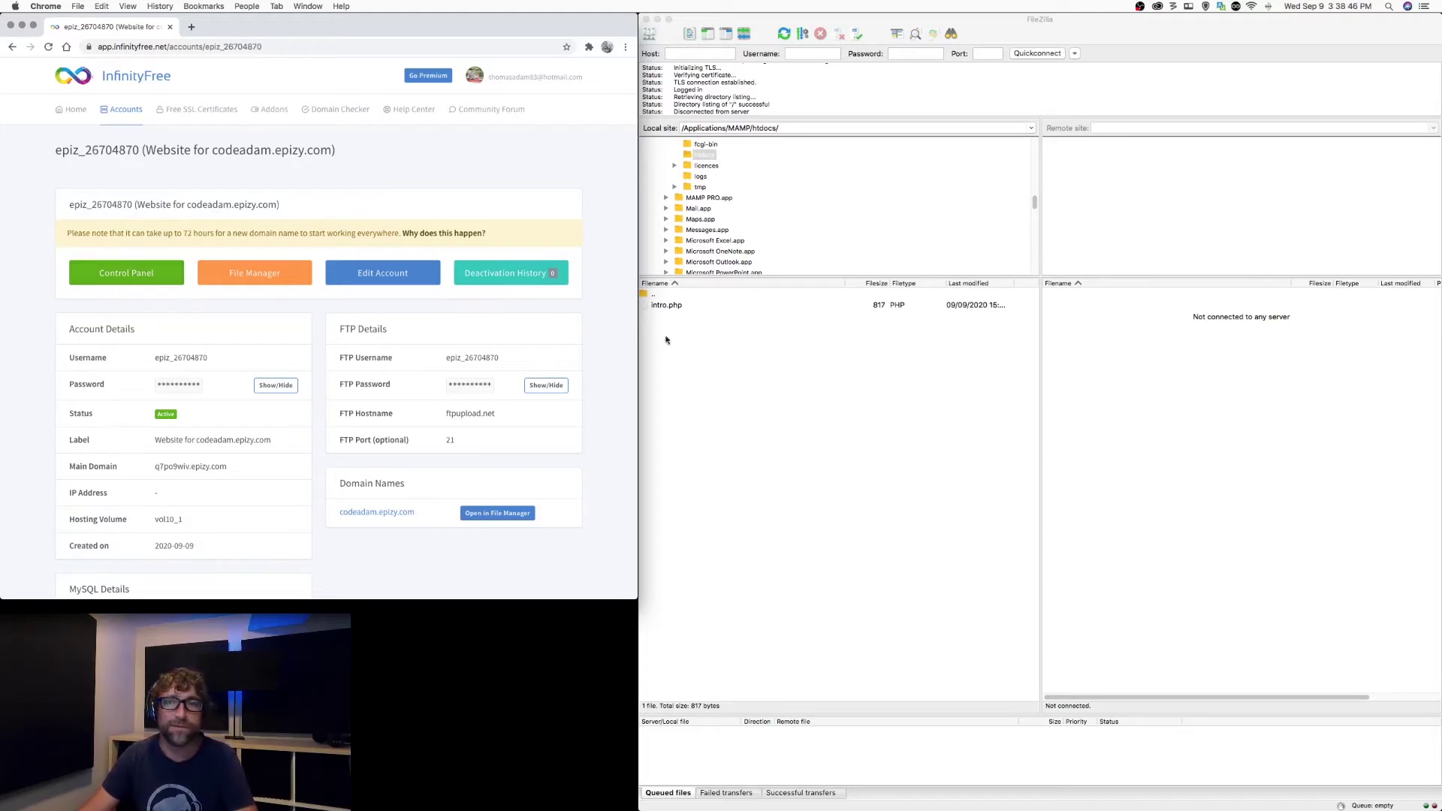
Connect FileZilla to the saved ftpupload.net site.
click(710, 347)
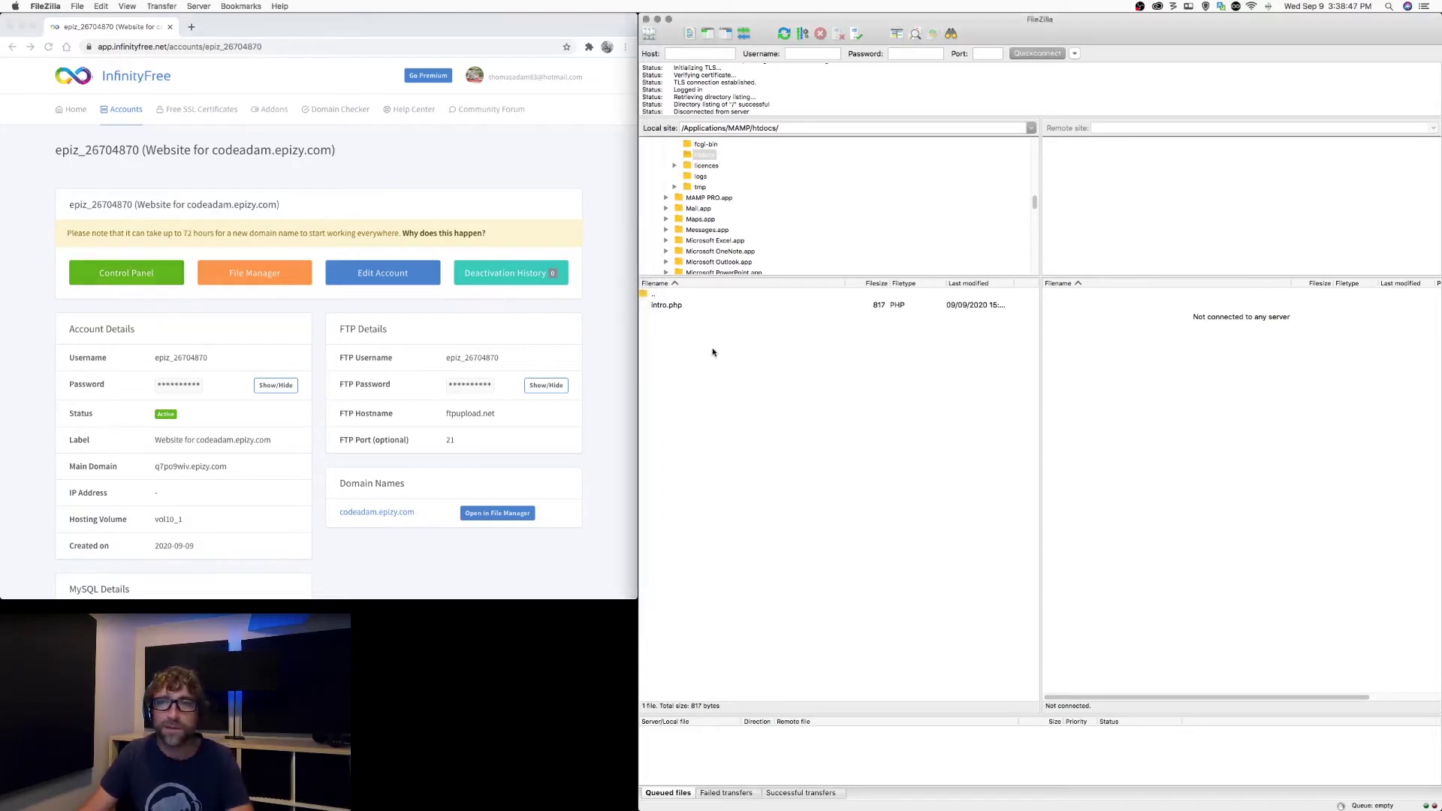
click(649, 33)
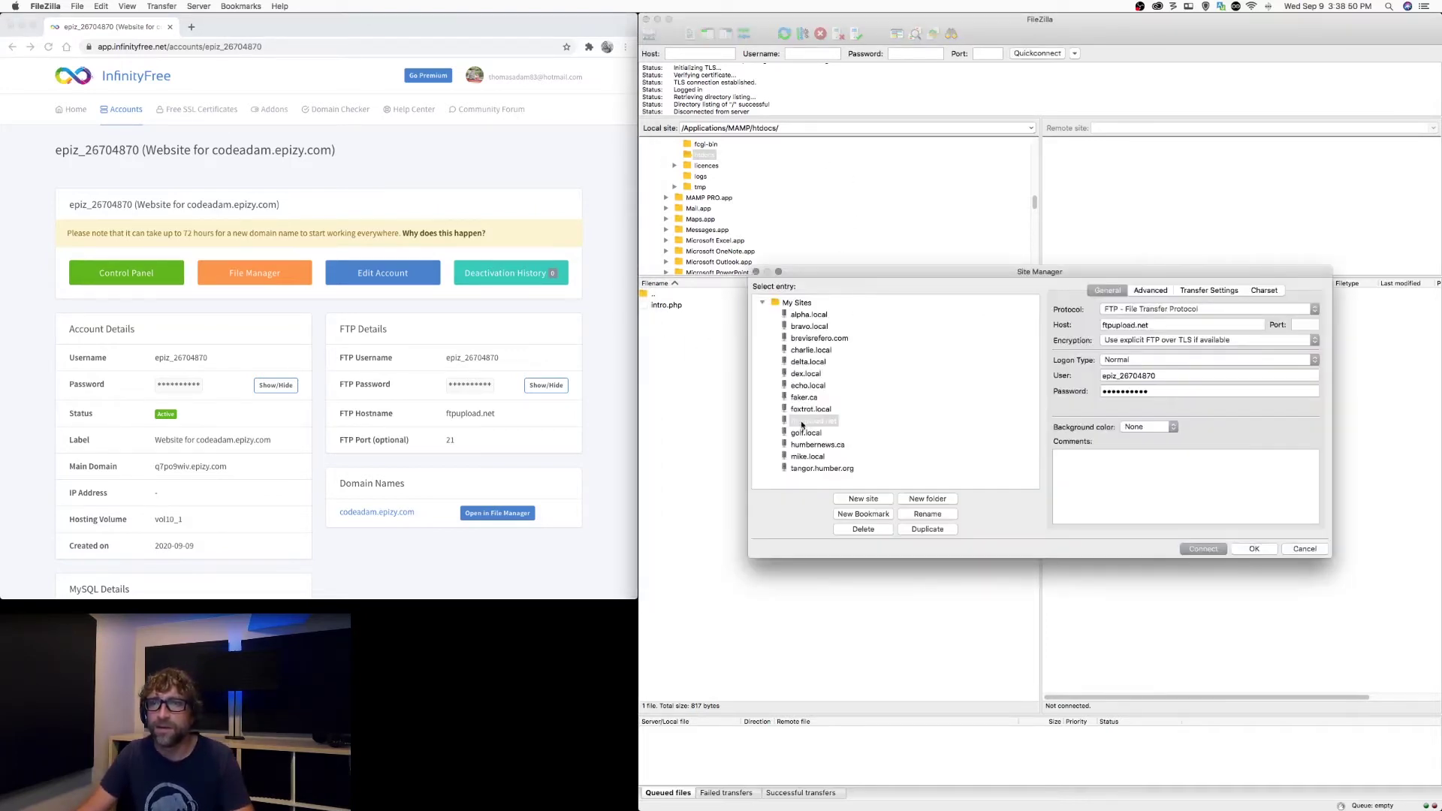
click(814, 420)
click(1204, 549)
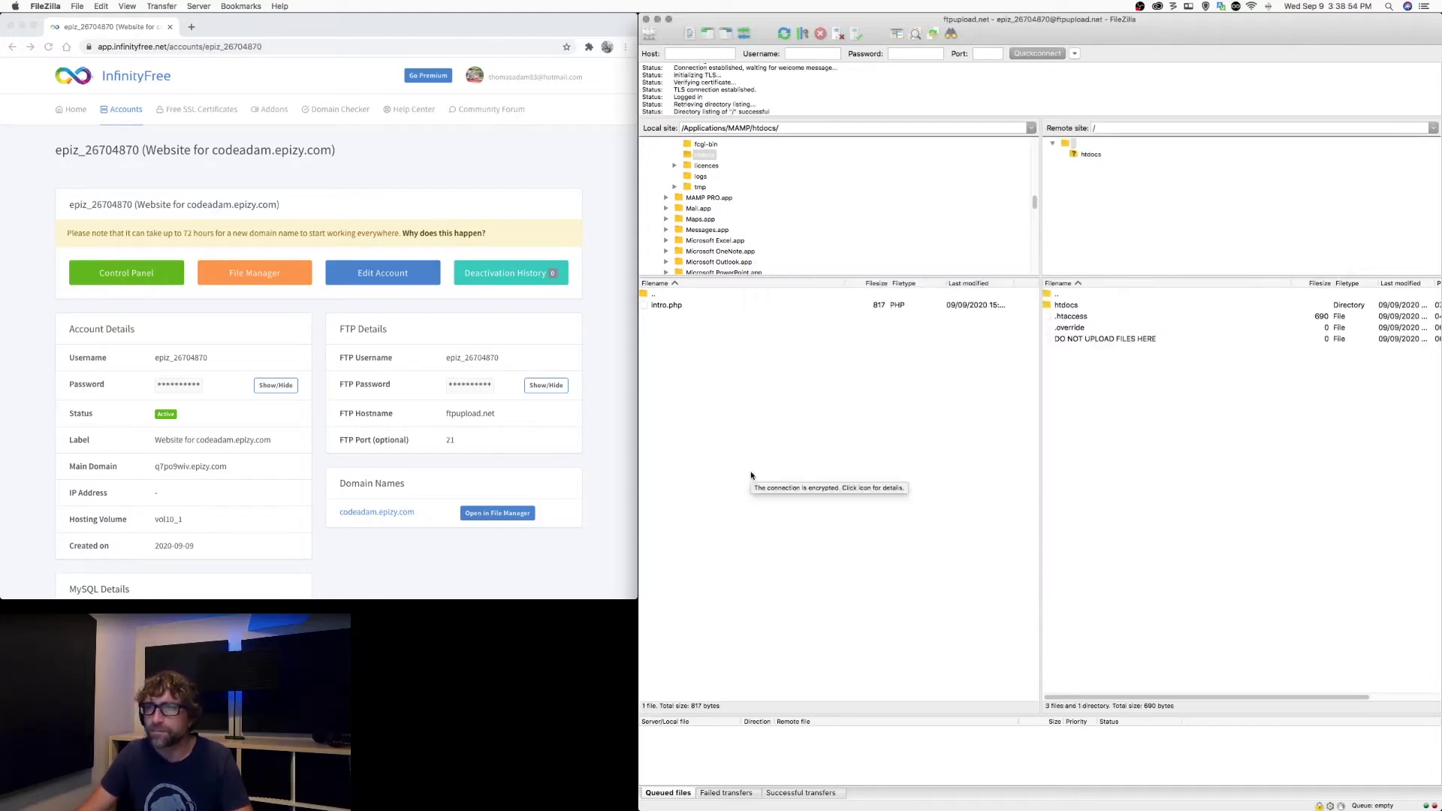
Delete index2.html and the placeholder file from the remote htdocs folder.
click(1064, 307)
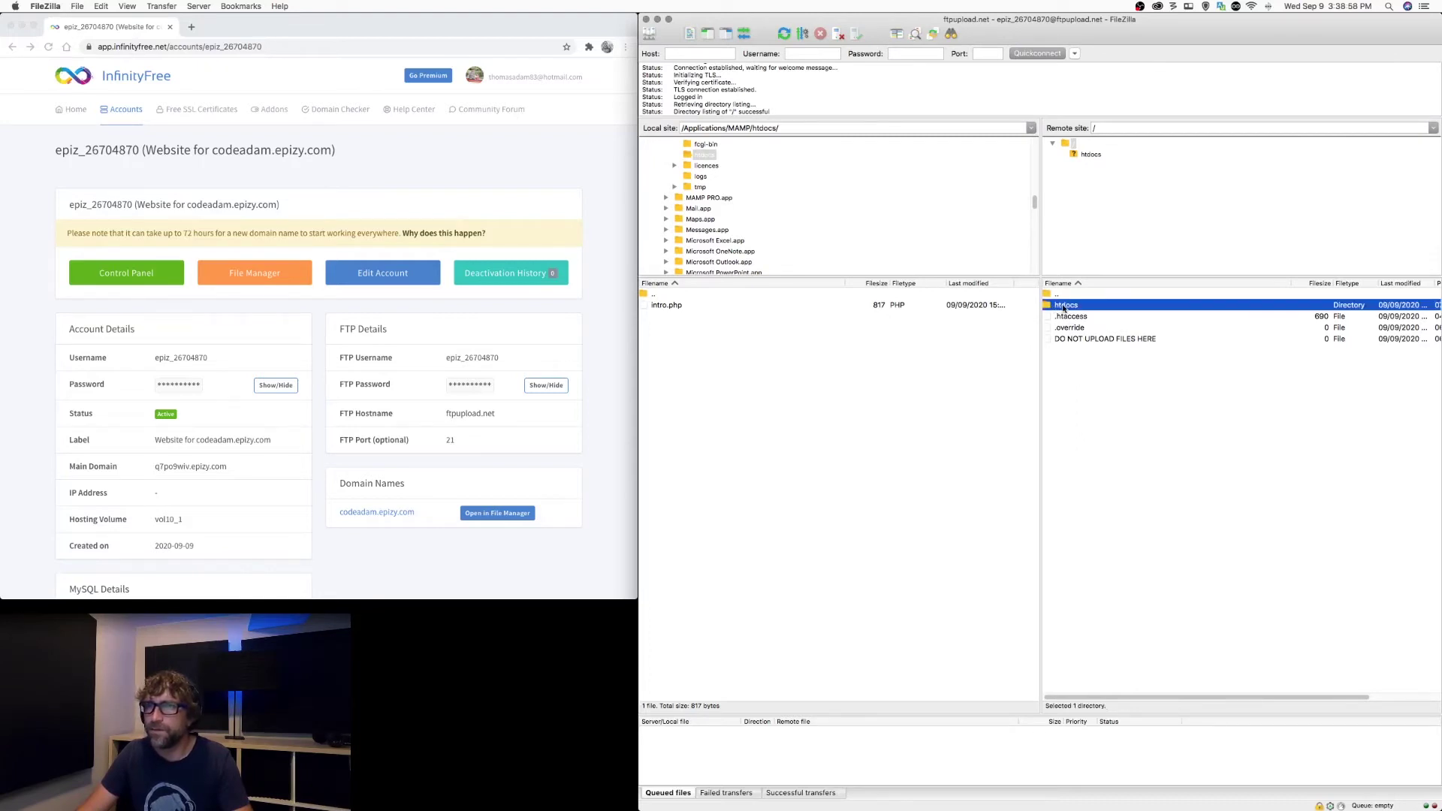
double_click(1066, 307)
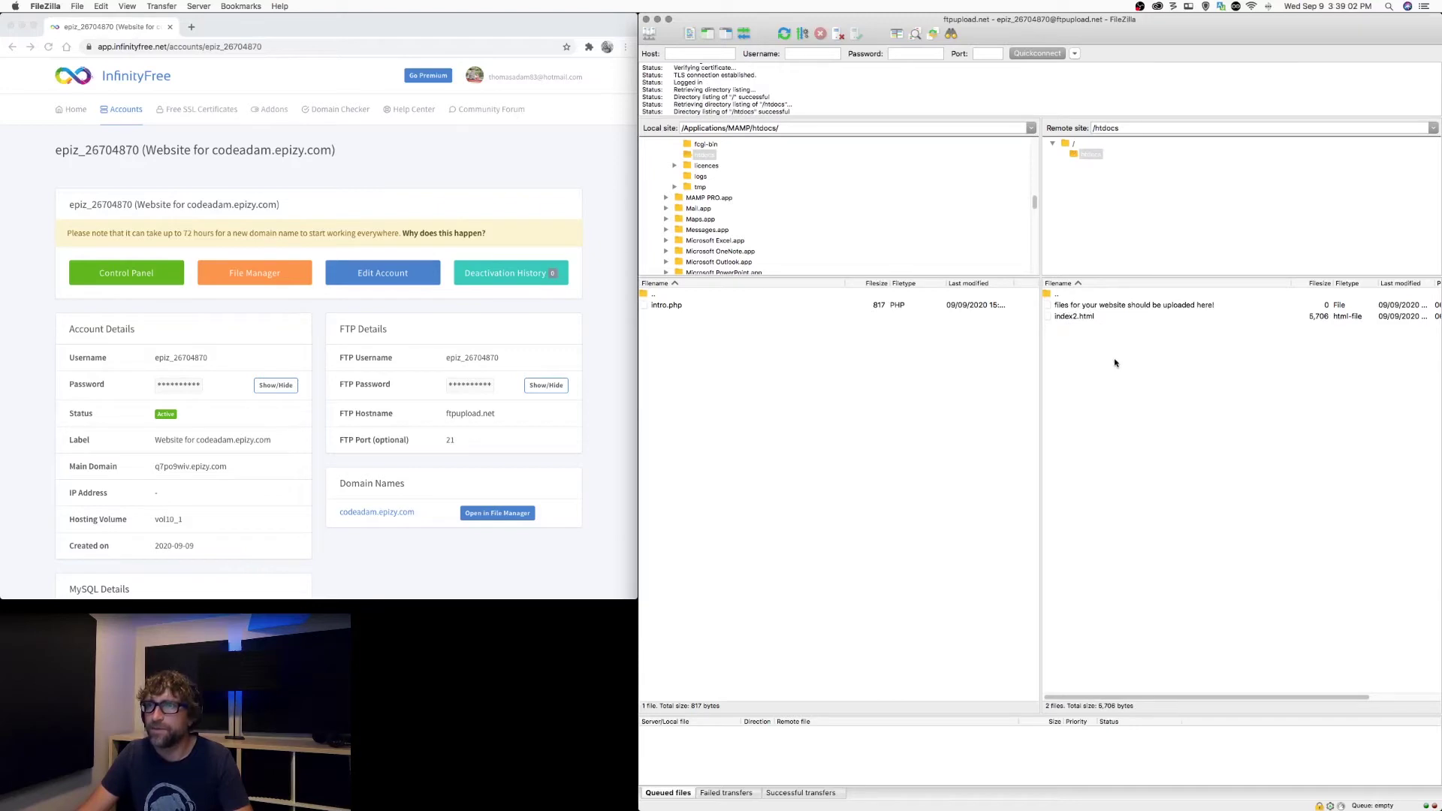
click(1079, 316)
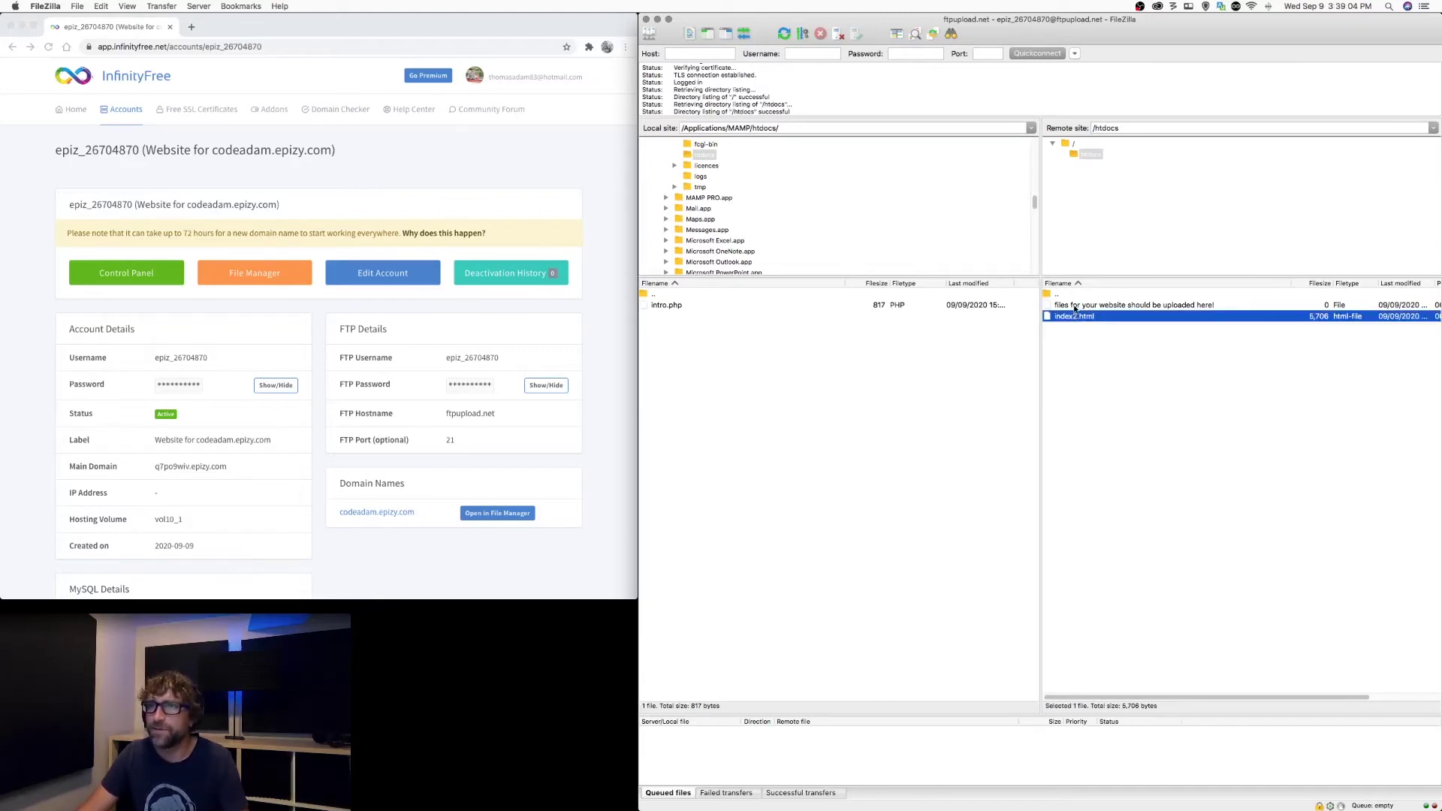
shift+click(1084, 306)
right_click(1084, 307)
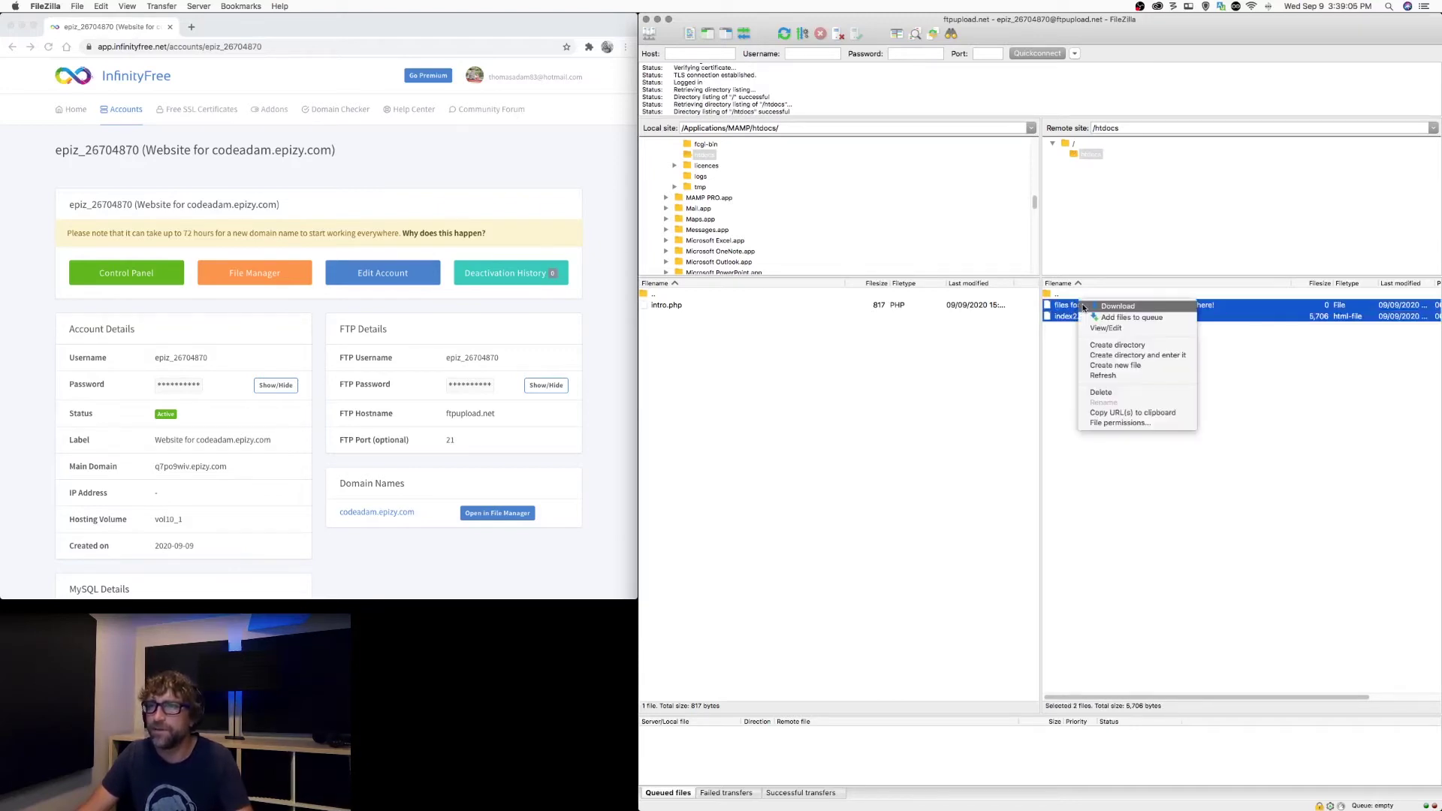
click(1106, 393)
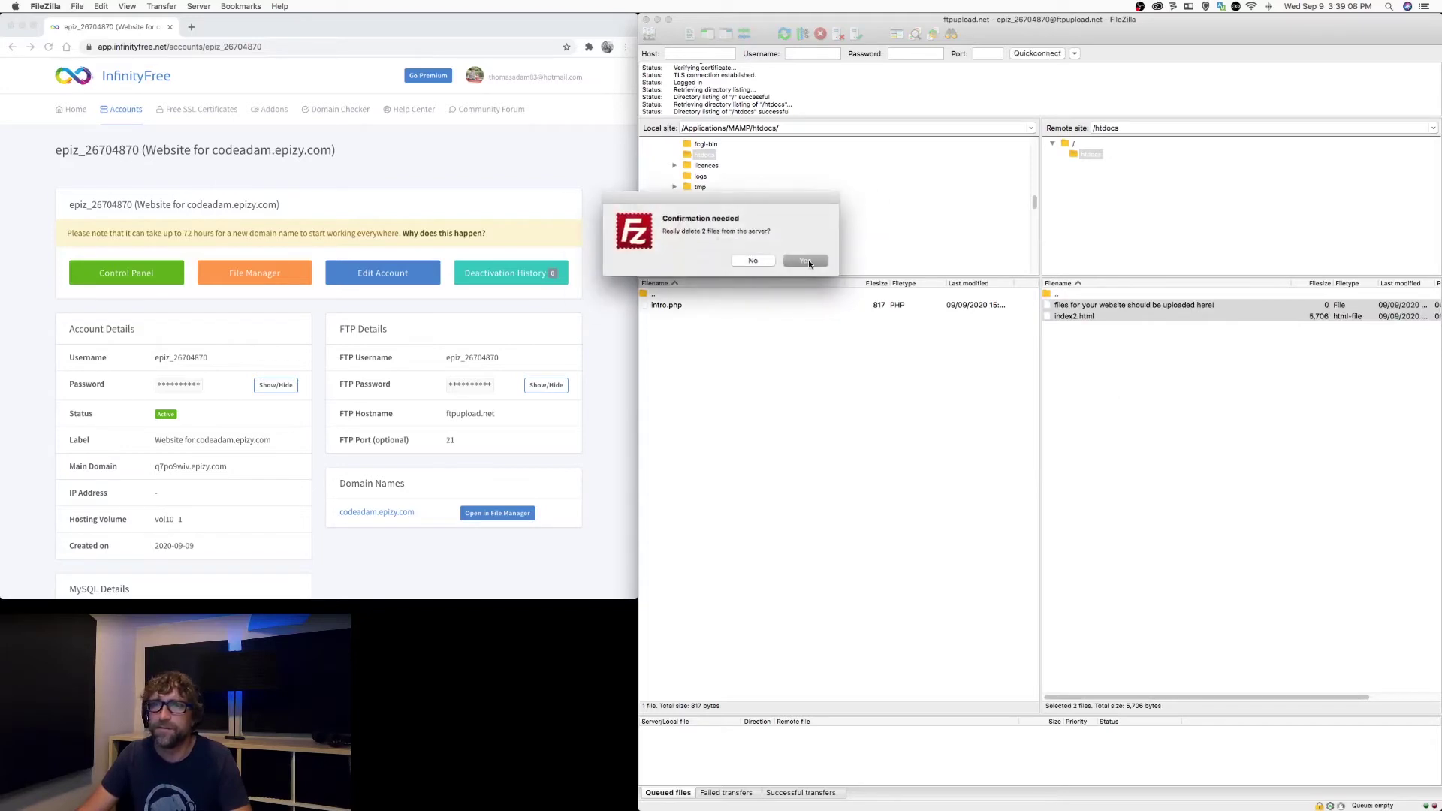
click(809, 263)
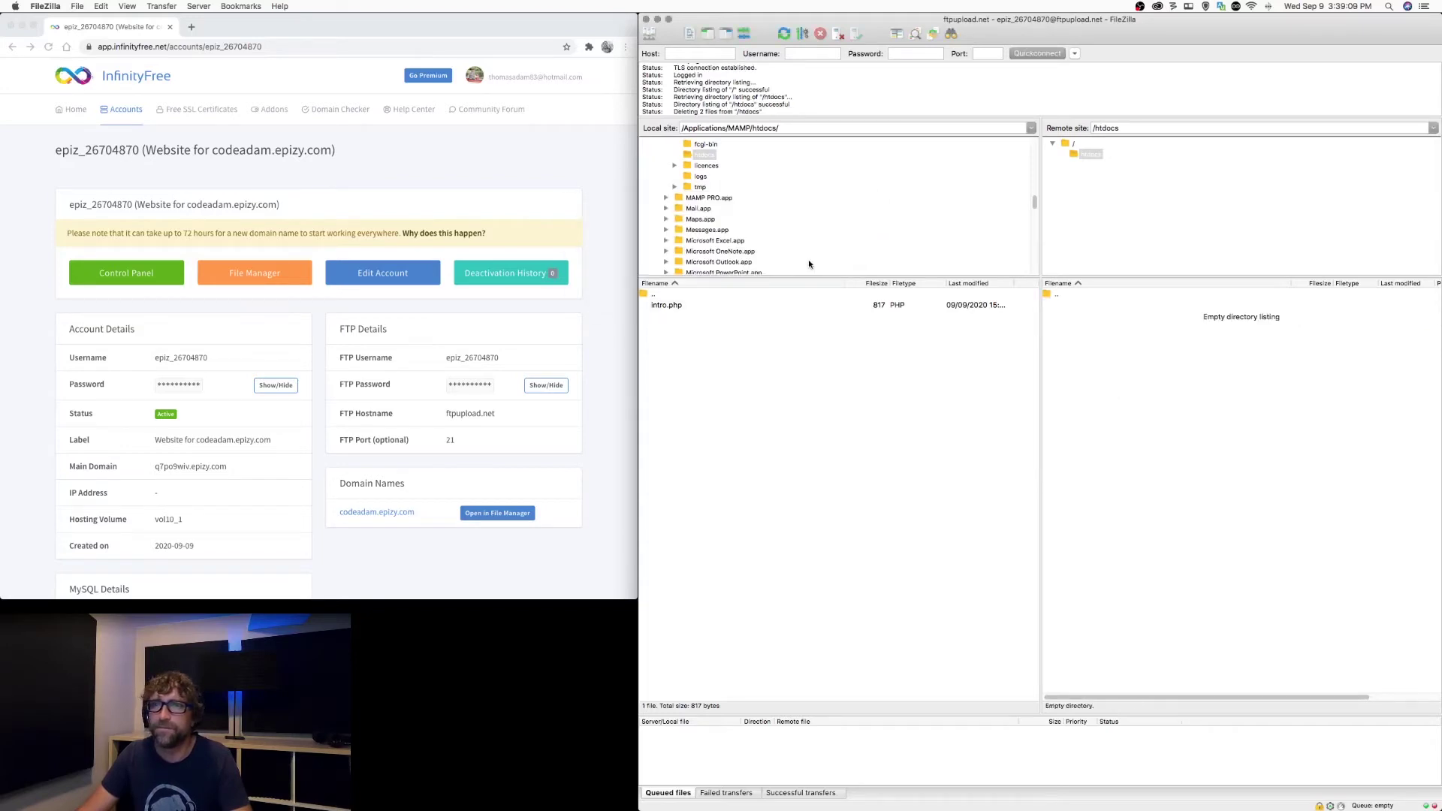
click(495, 309)
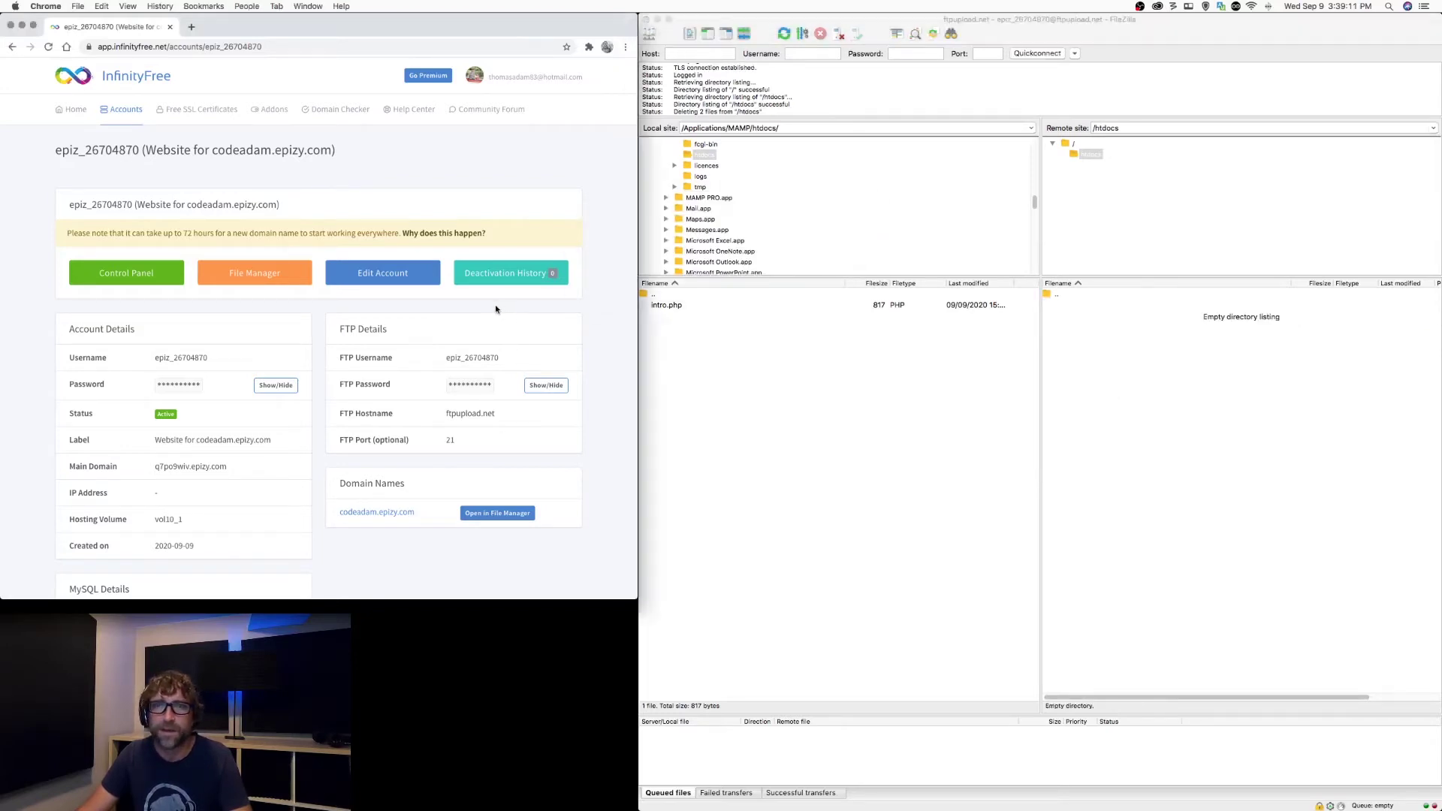
Open the hosting control panel and scroll down to its Databases section.
click(123, 274)
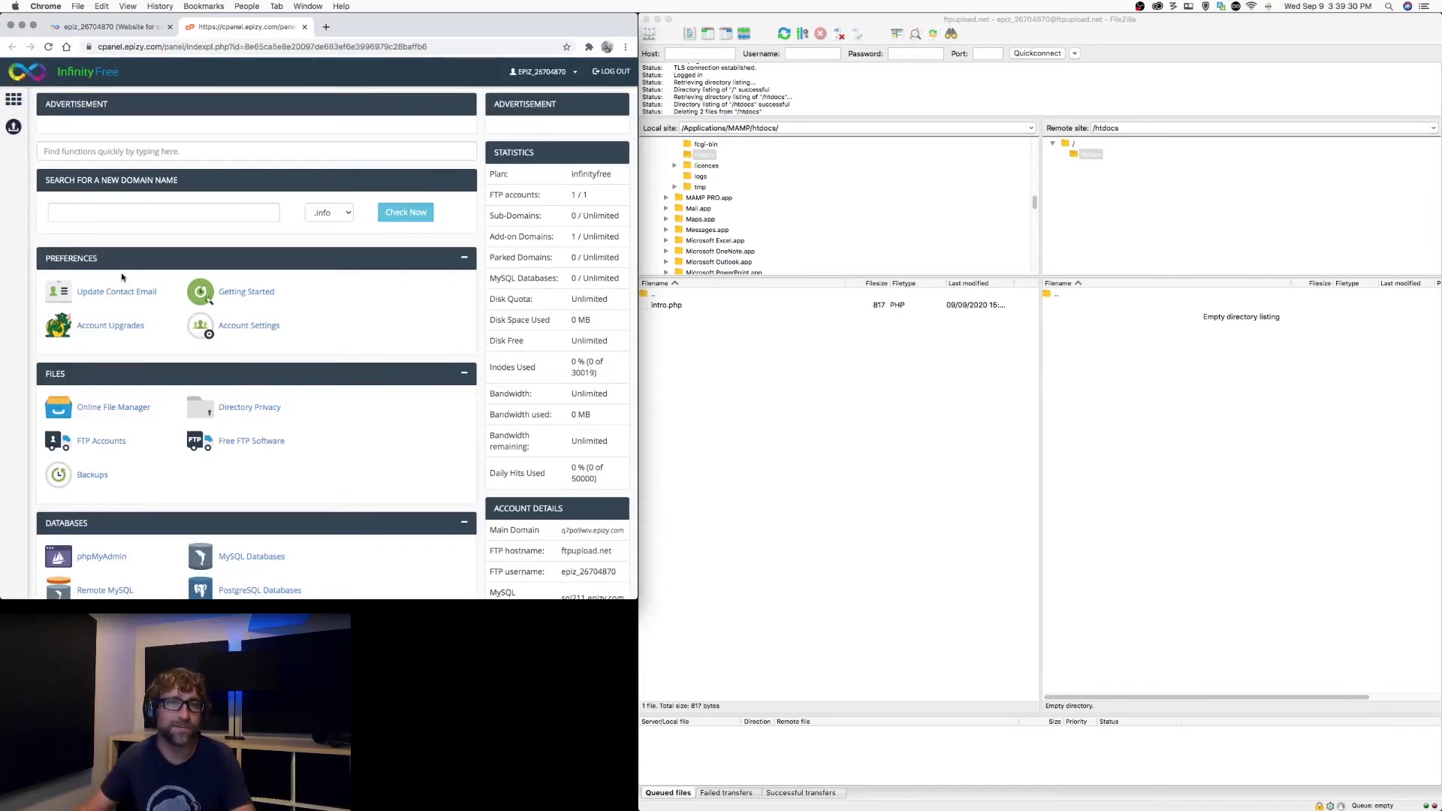
scroll(197, 481, down, 2)
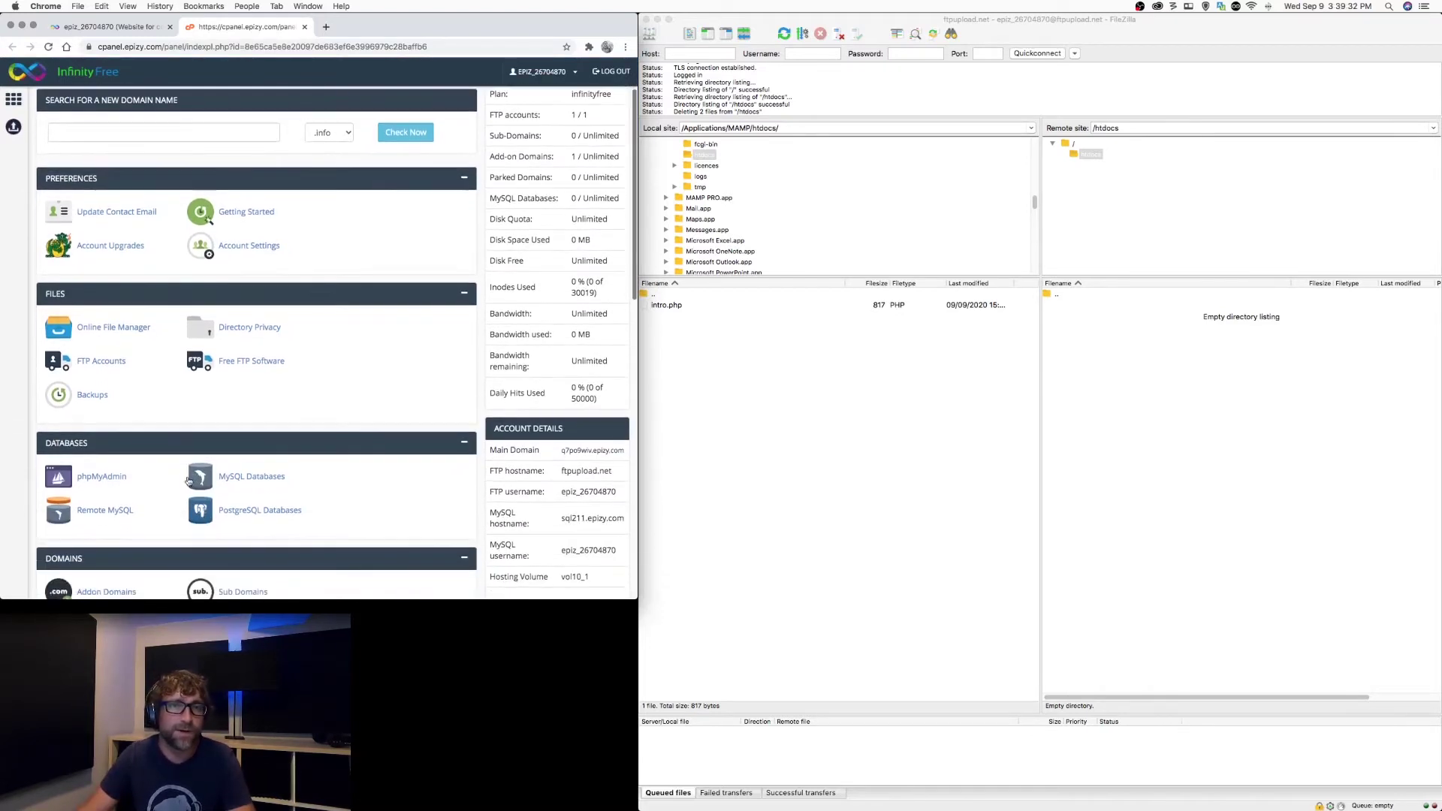
Create a MySQL database called 'sandbox' and review its host and password details.
click(248, 476)
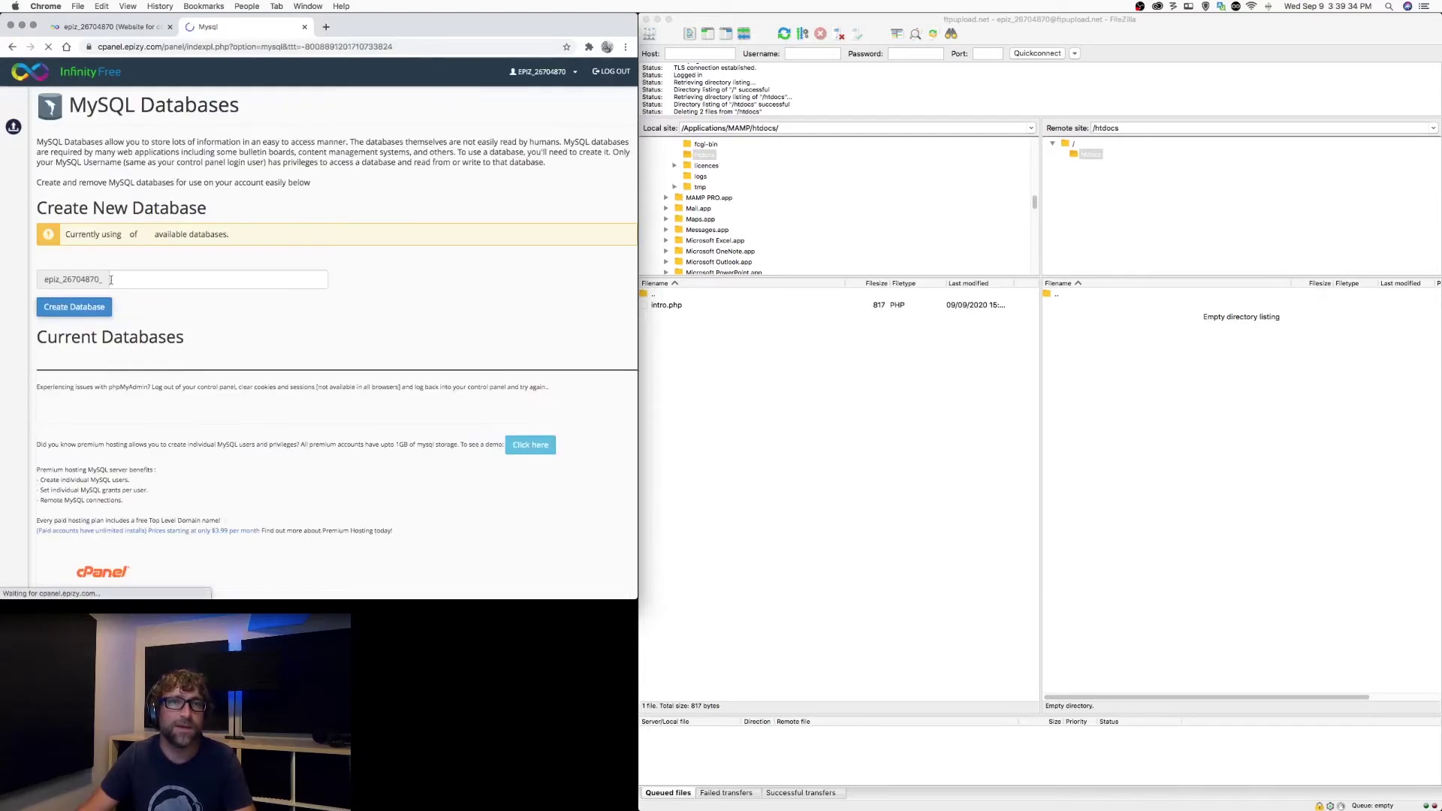
click(138, 288)
text(s)
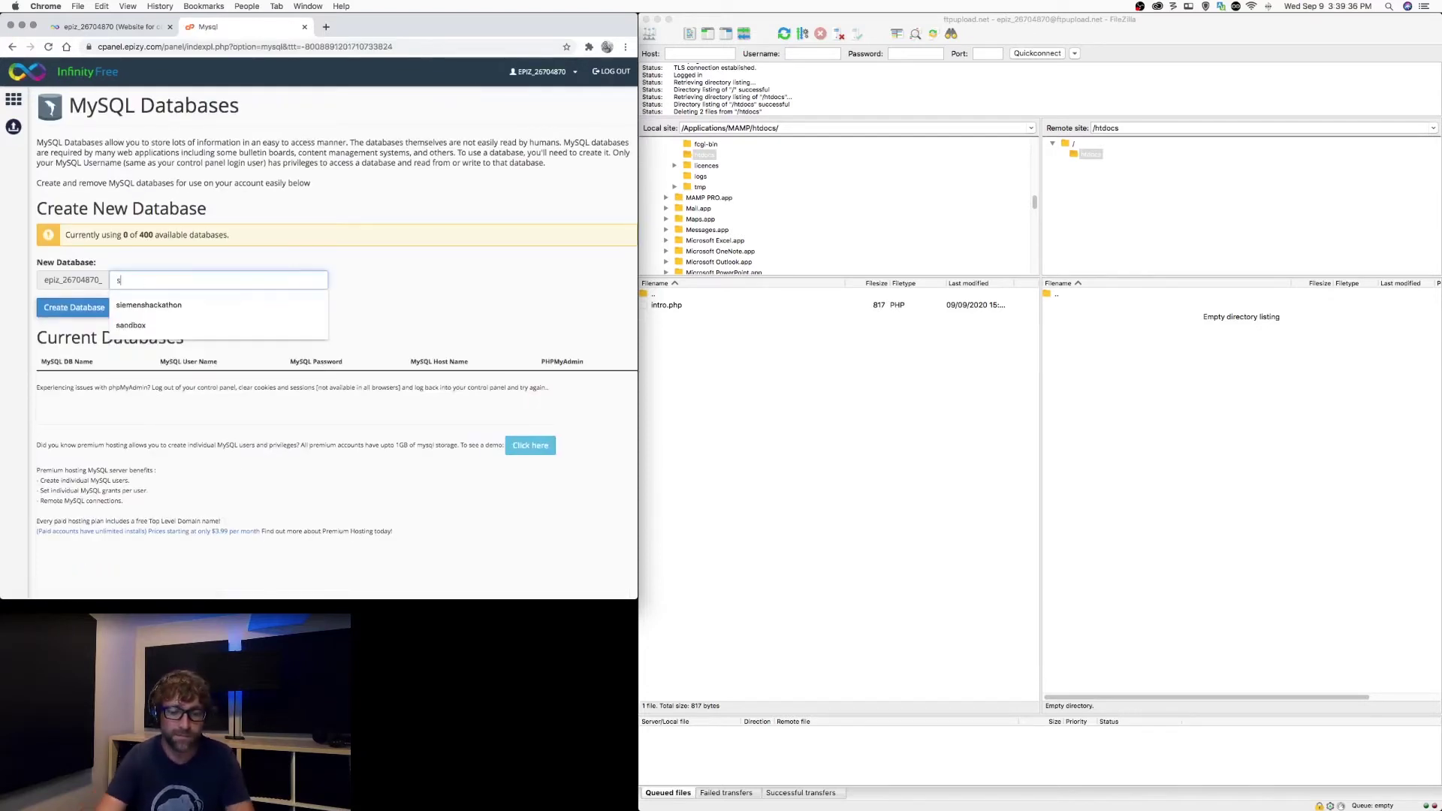
text(andbox)
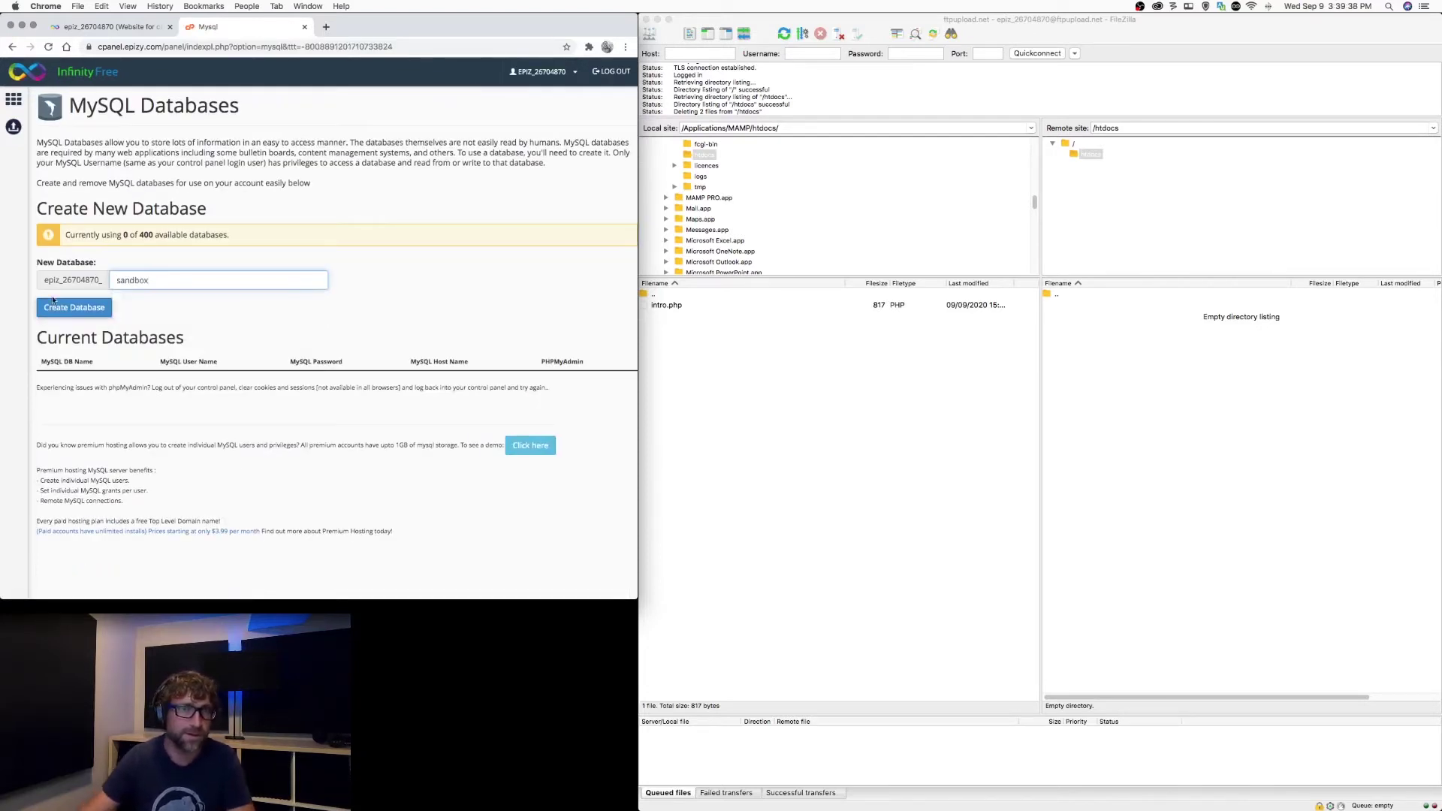
click(70, 310)
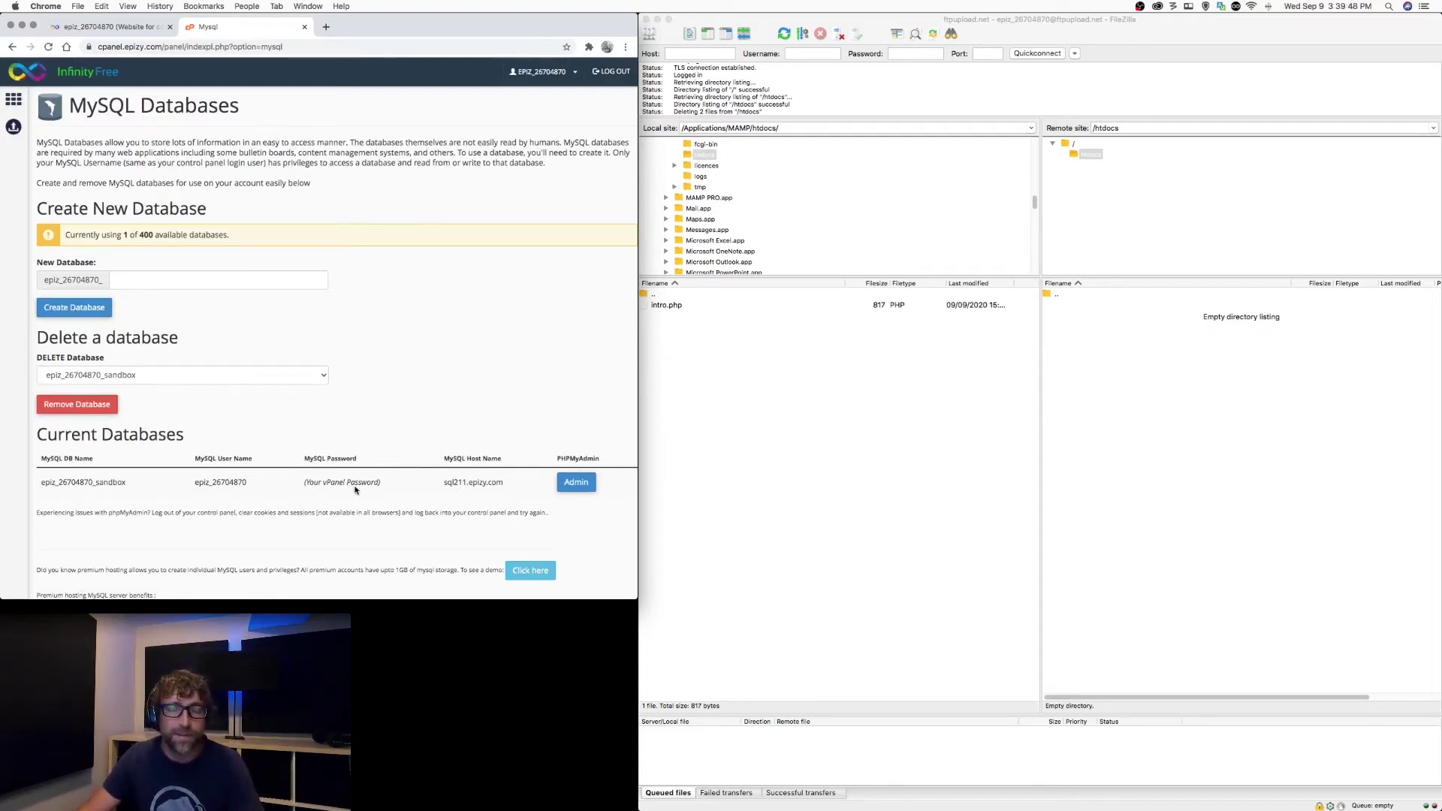
drag(382, 484, 303, 485)
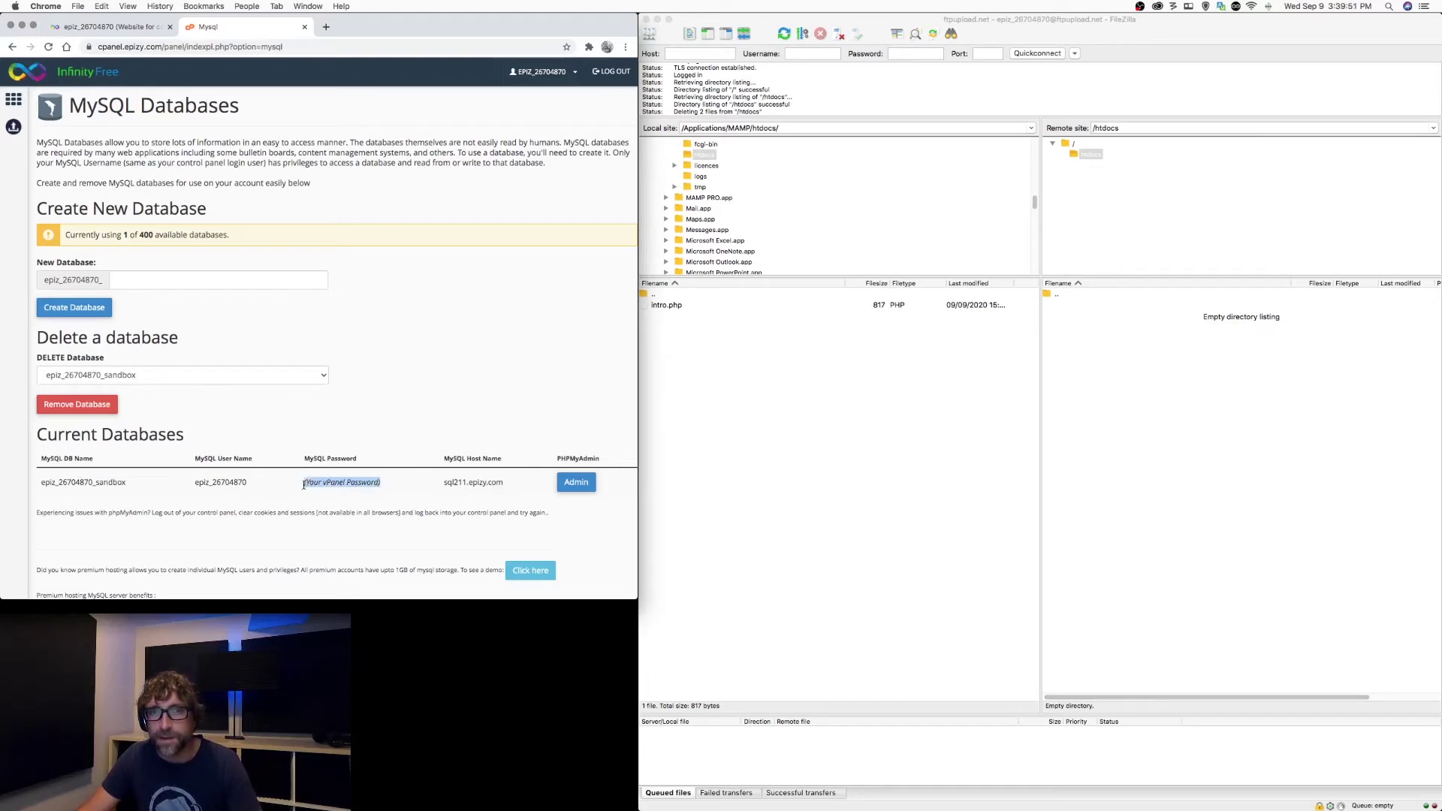
click(409, 492)
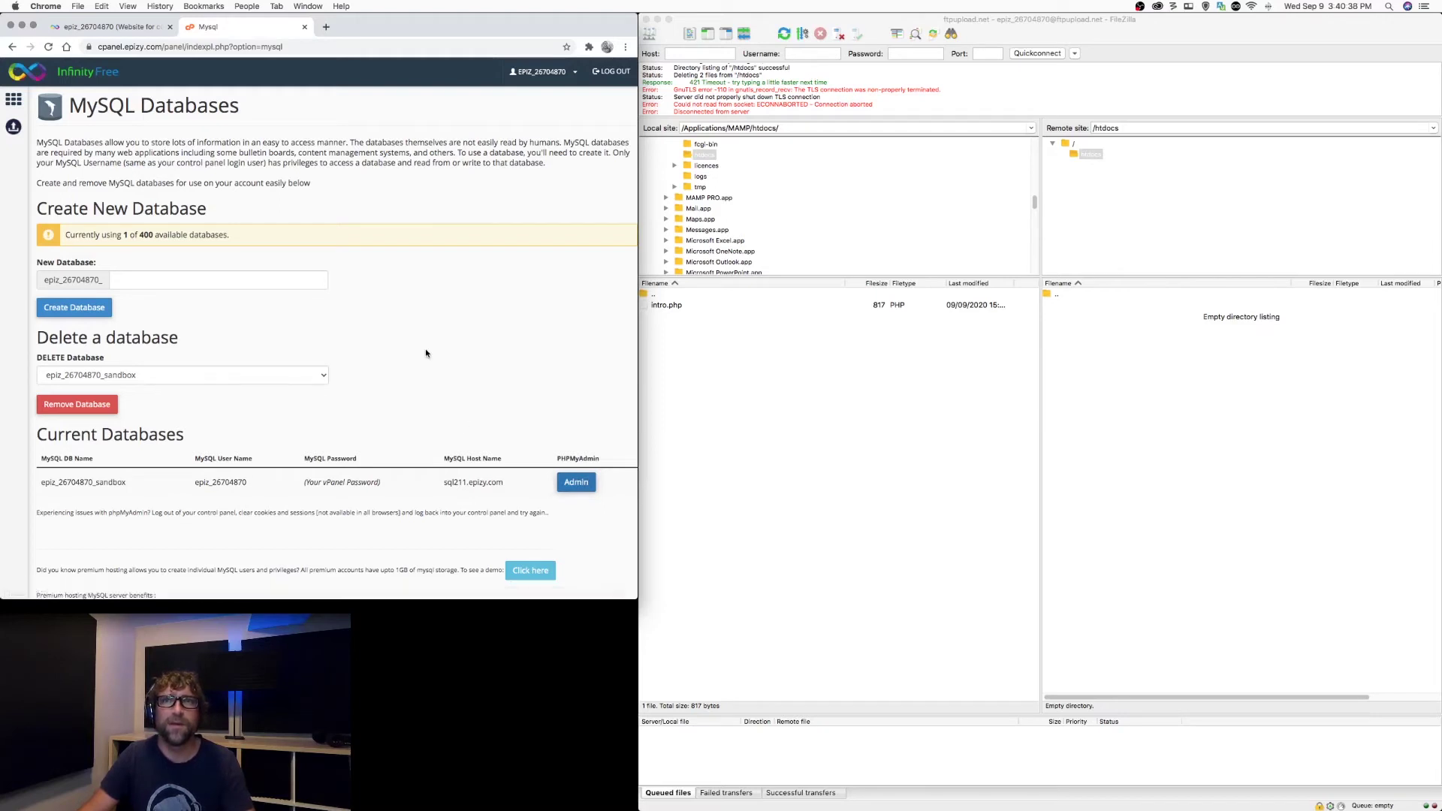
In the sandbox database, start a new table named 'colours' with 3 columns.
click(584, 483)
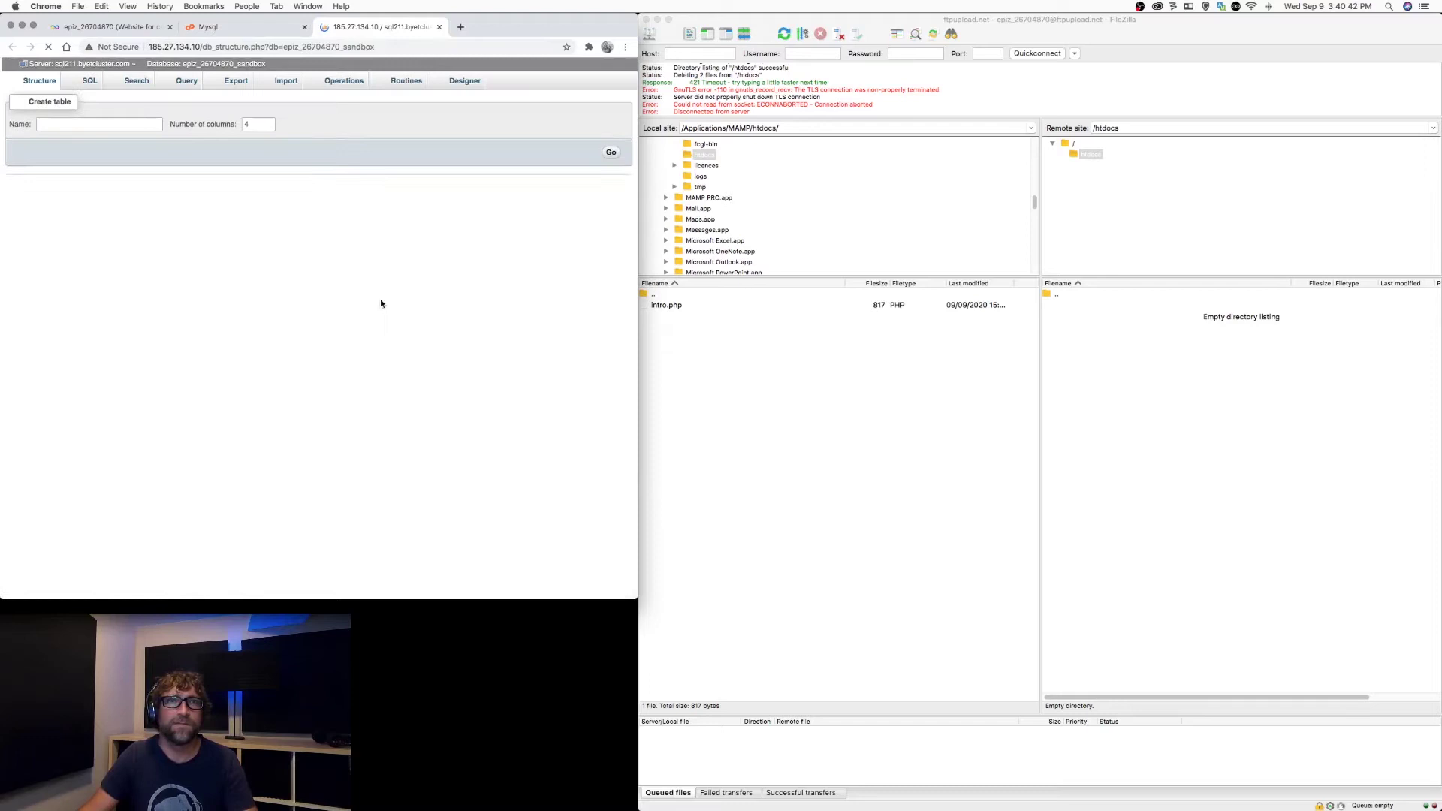
click(55, 155)
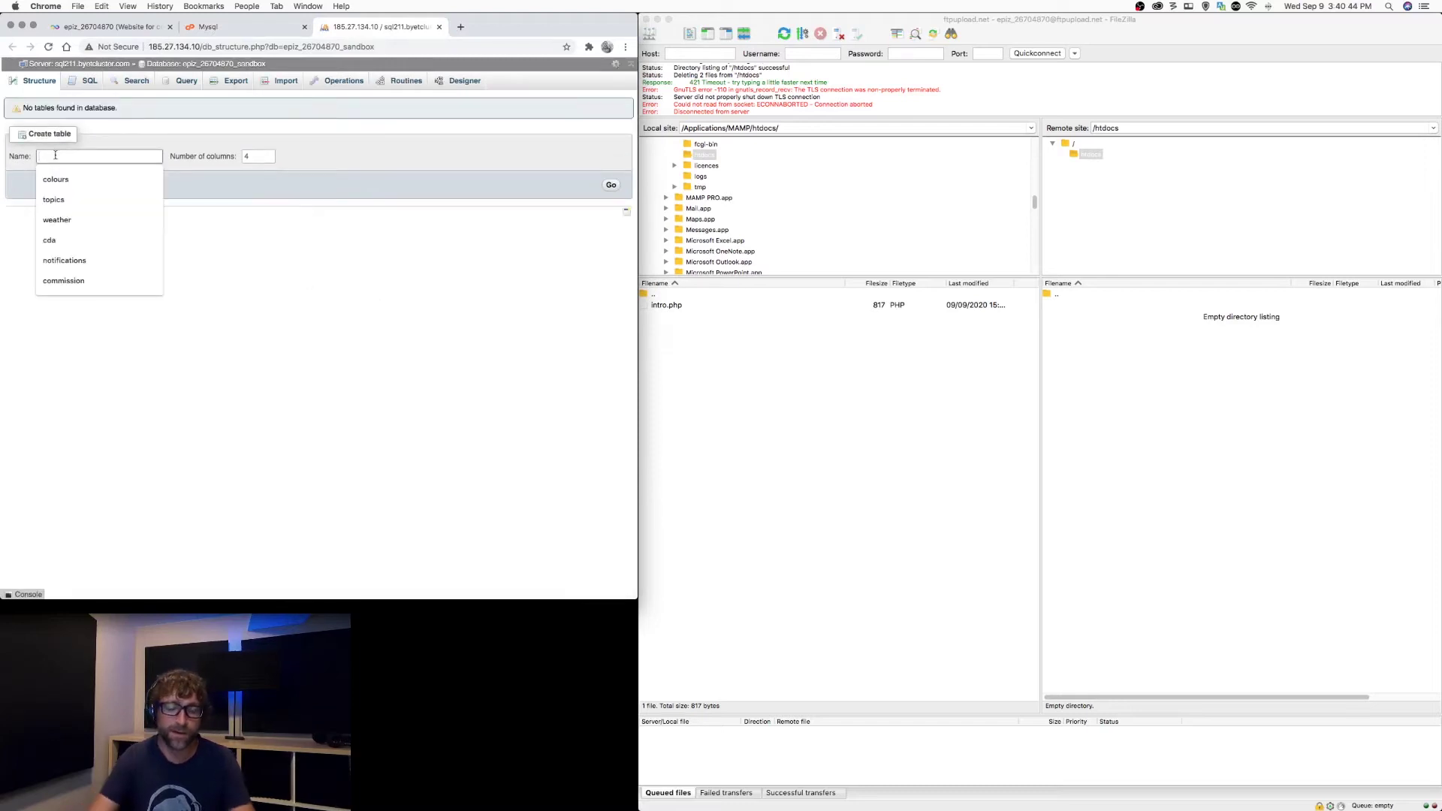
text(colours)
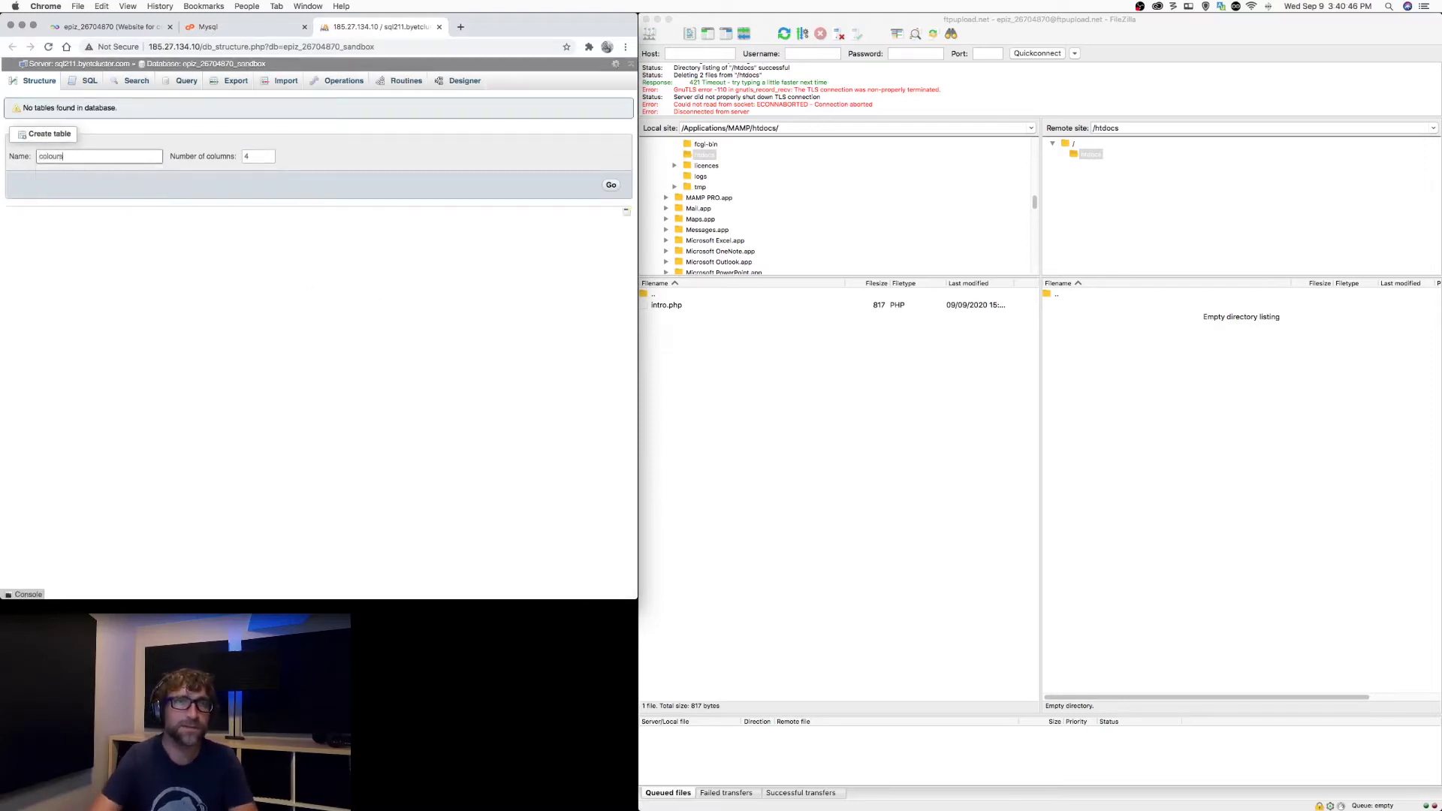
key(Tab)
text(3)
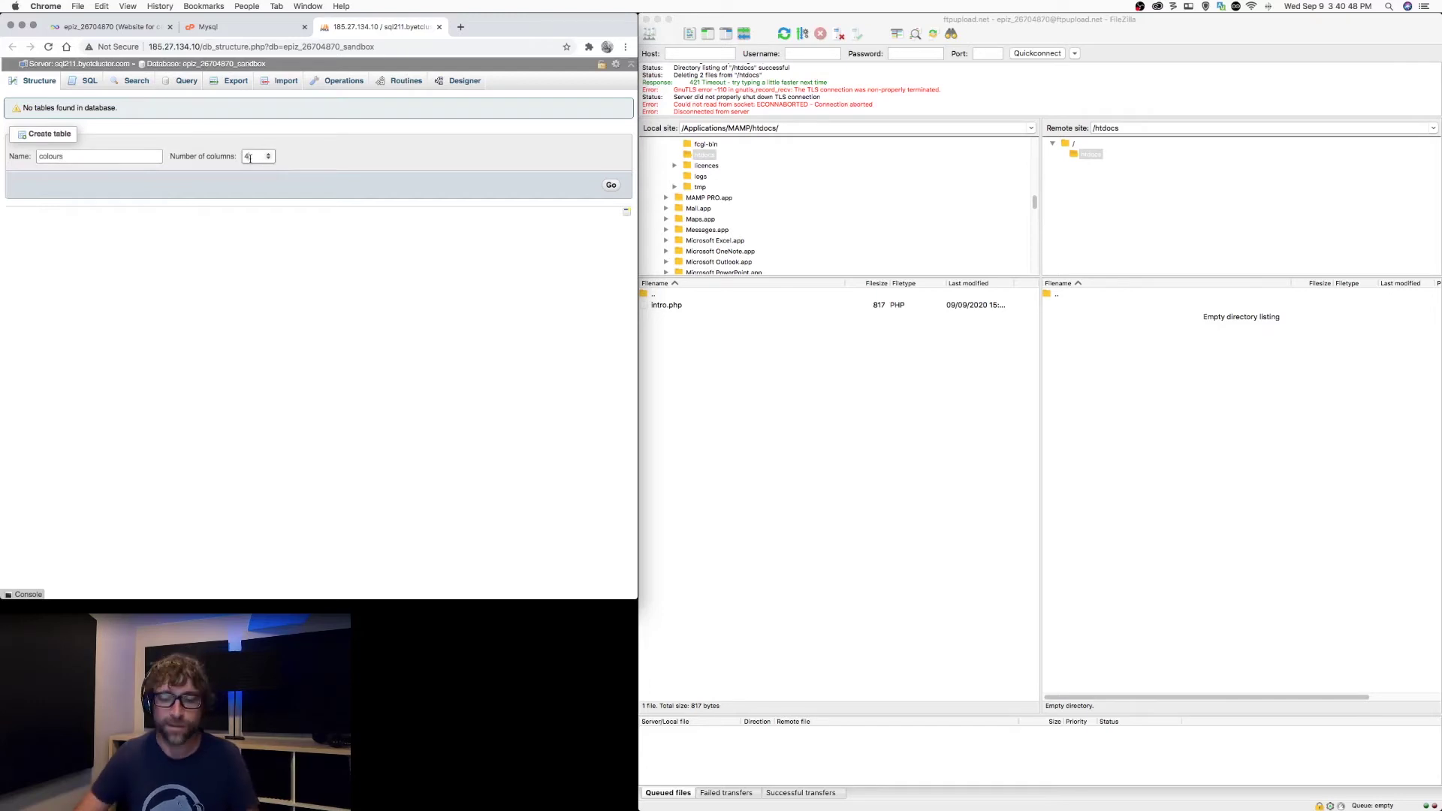
click(611, 186)
Name the three columns id, name and rgb.
click(45, 149)
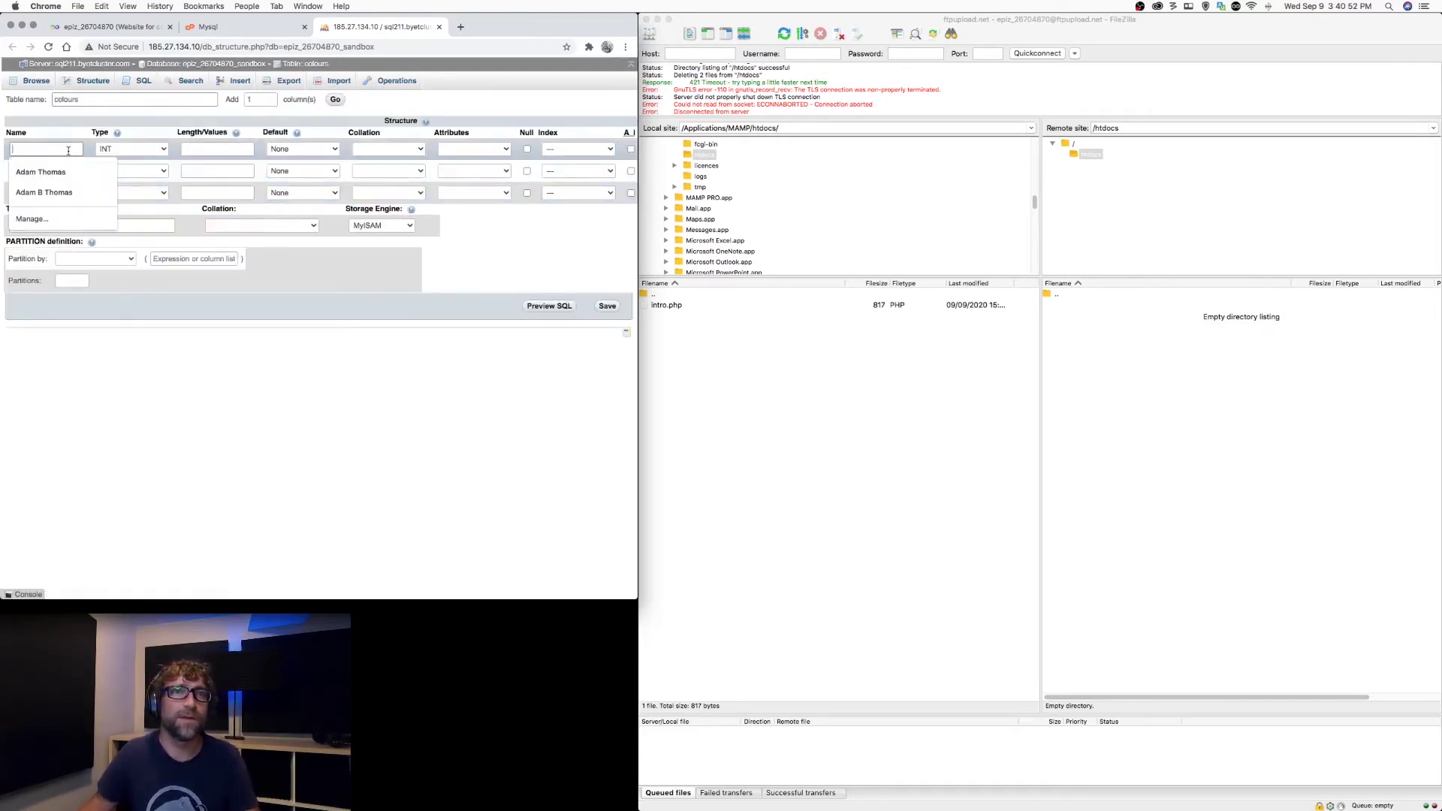
text(id)
click(45, 170)
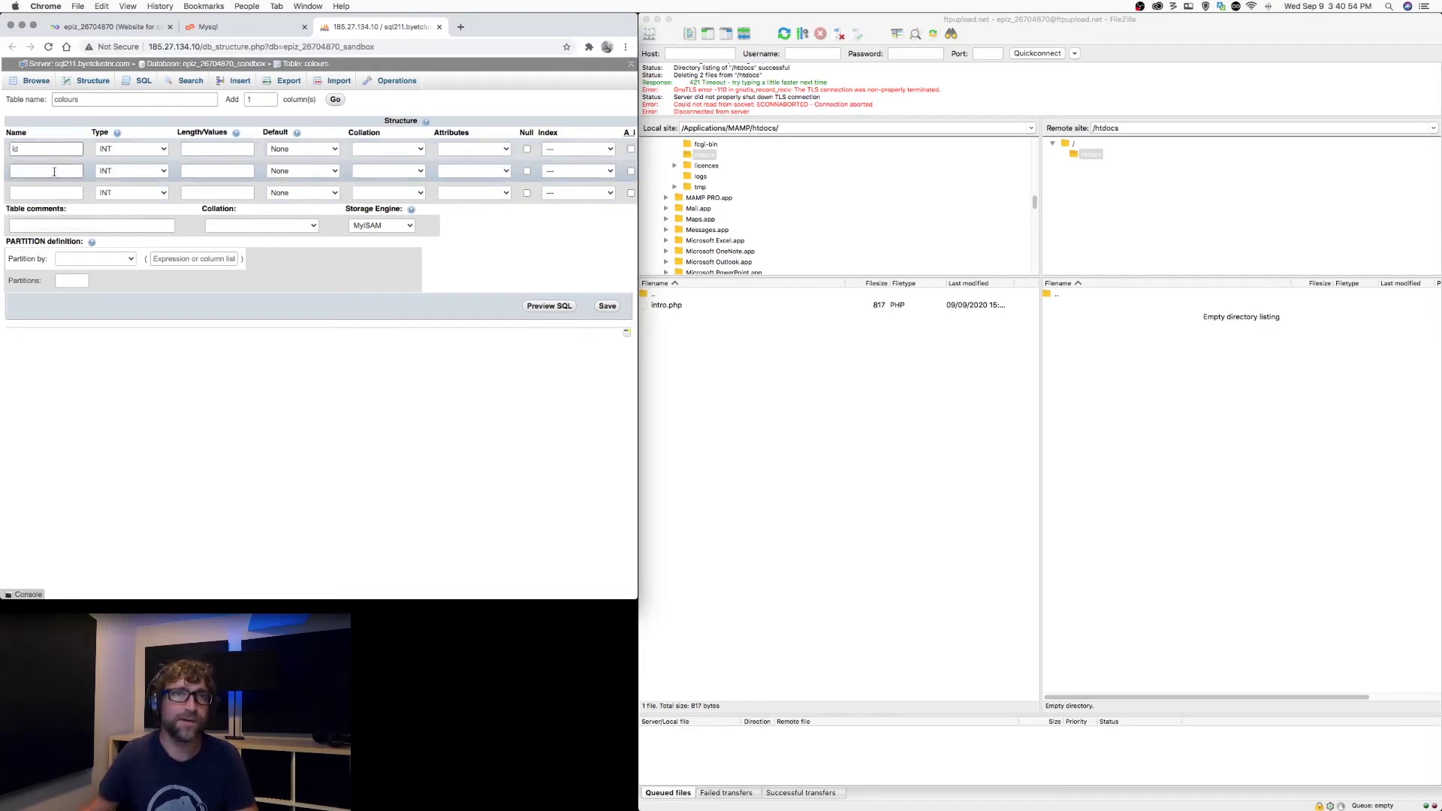
text(name)
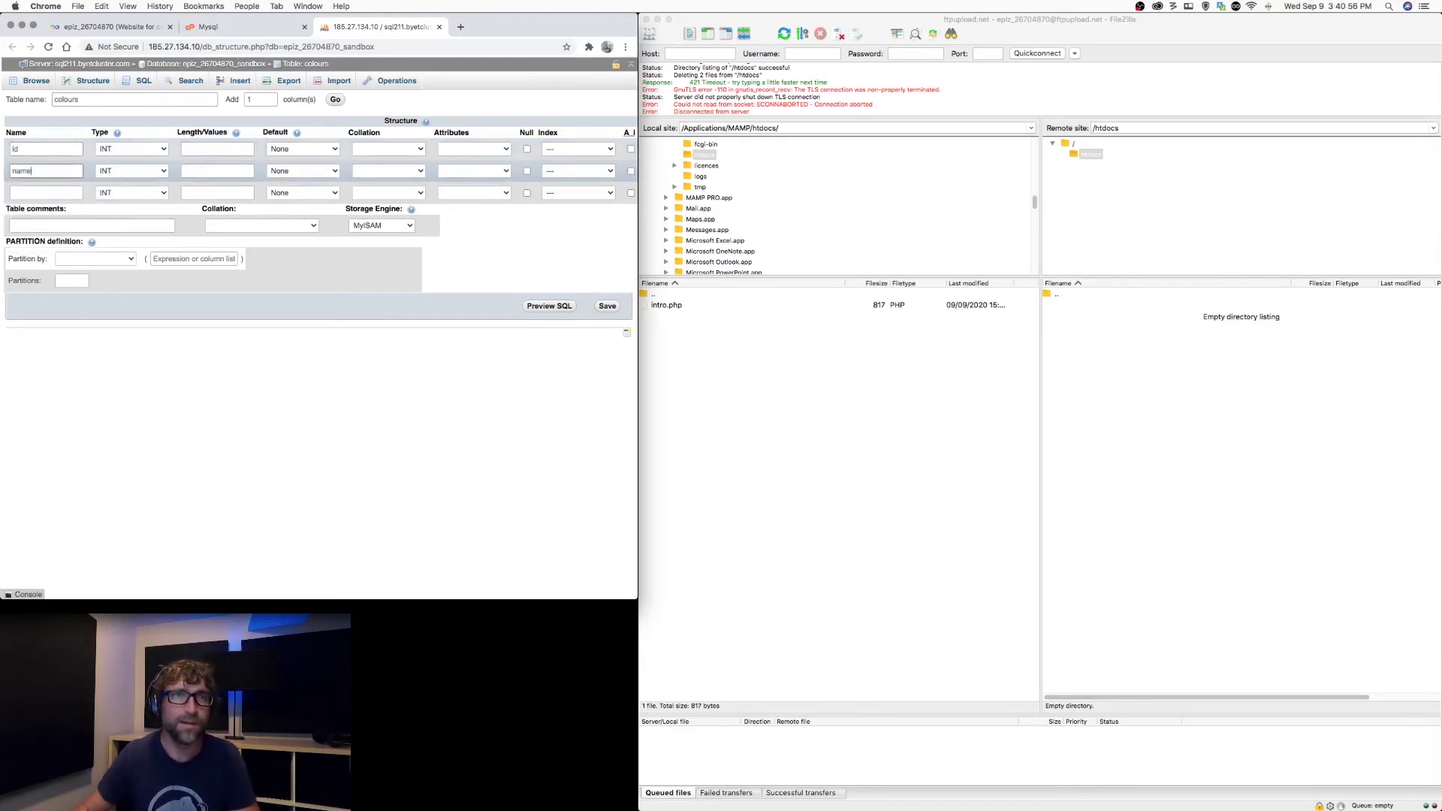
click(47, 193)
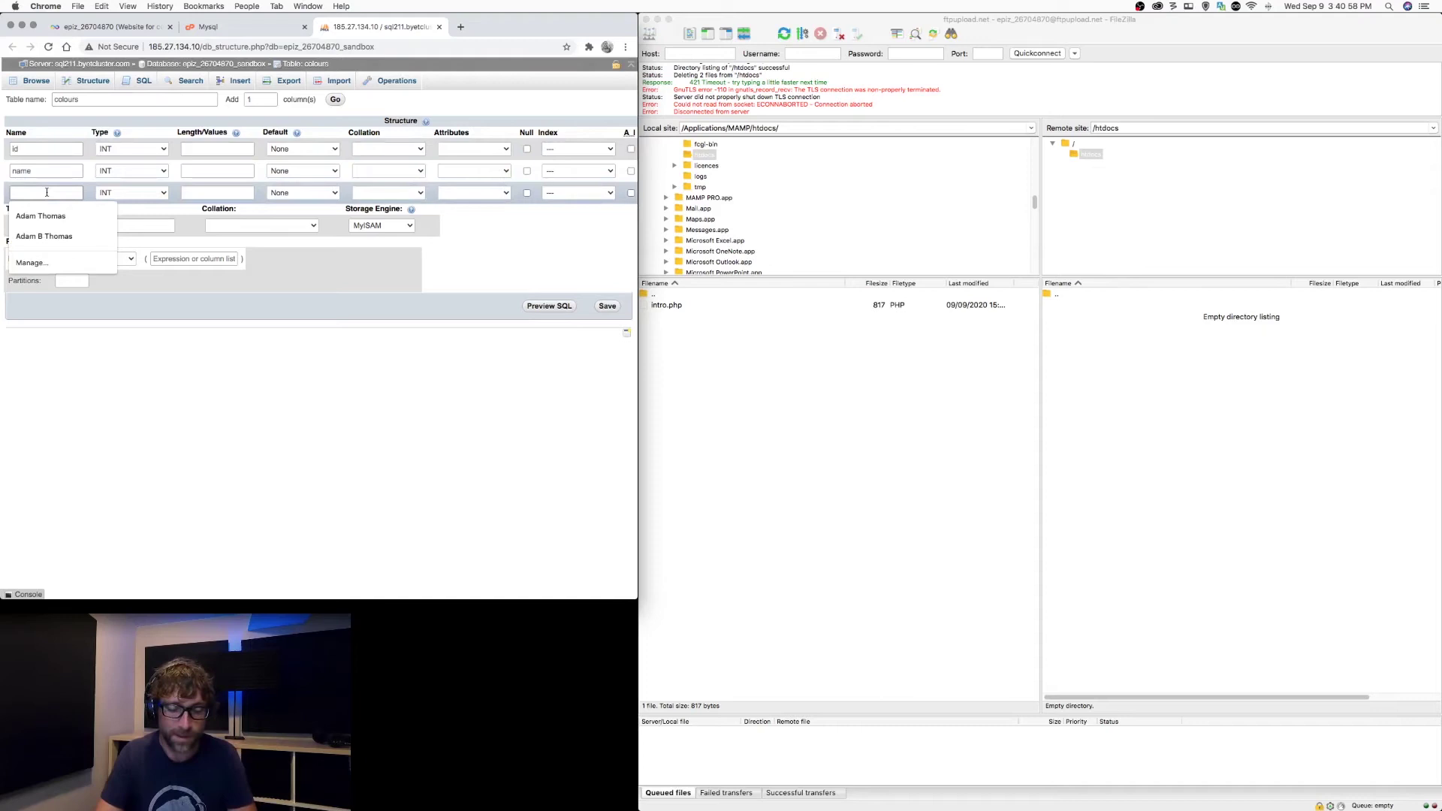
text(rgb)
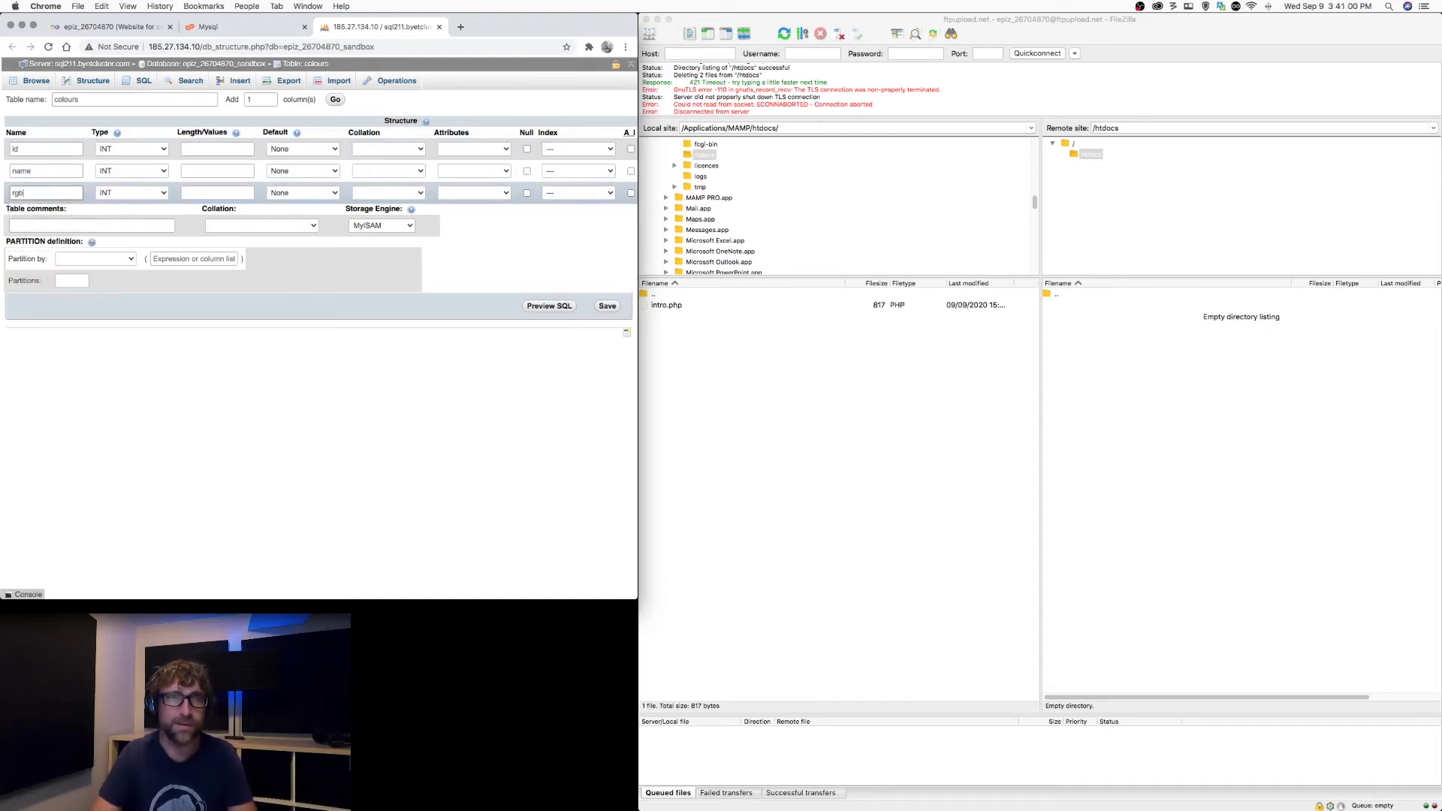
Set the name and rgb columns to VARCHAR with length 50.
click(155, 171)
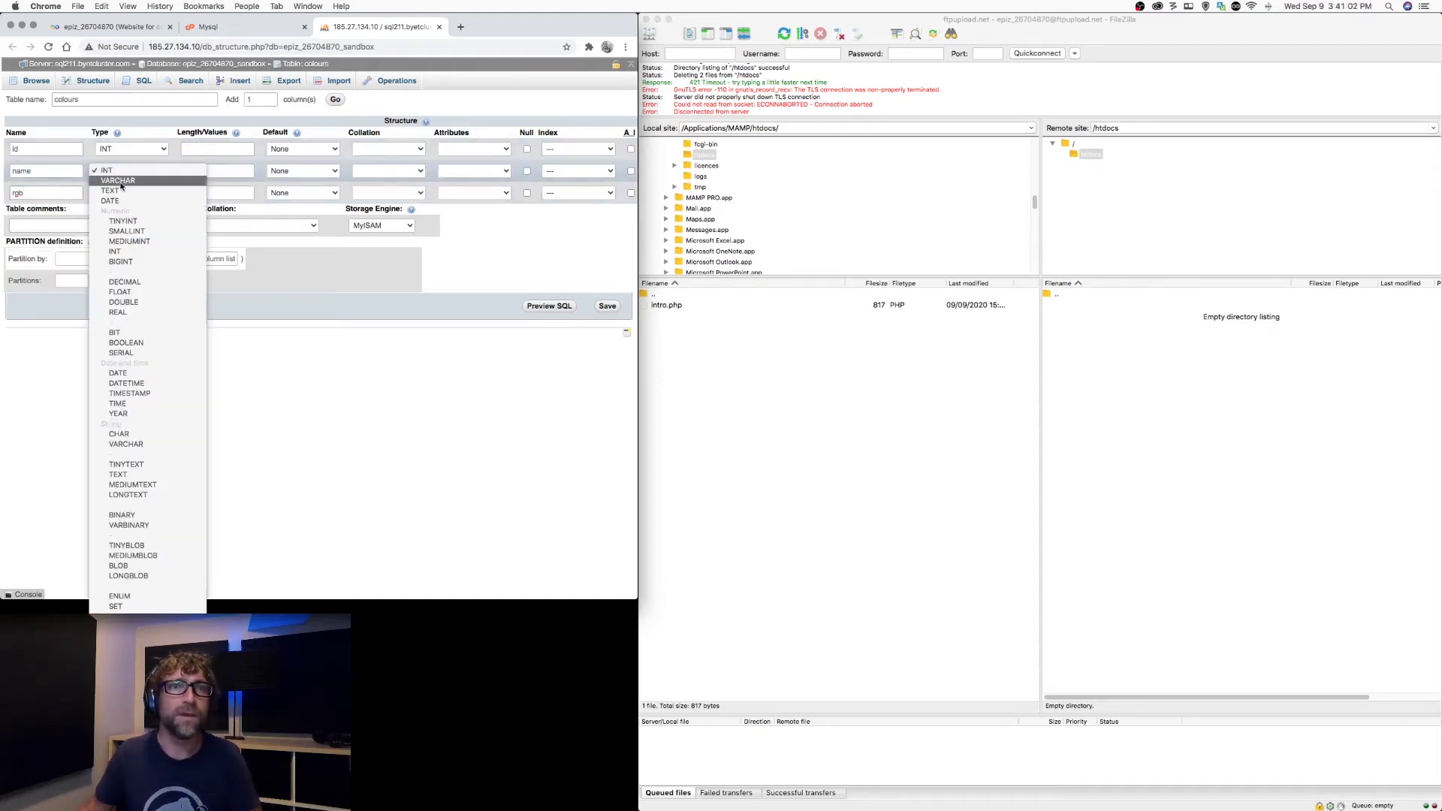
click(207, 176)
click(207, 176)
text(50)
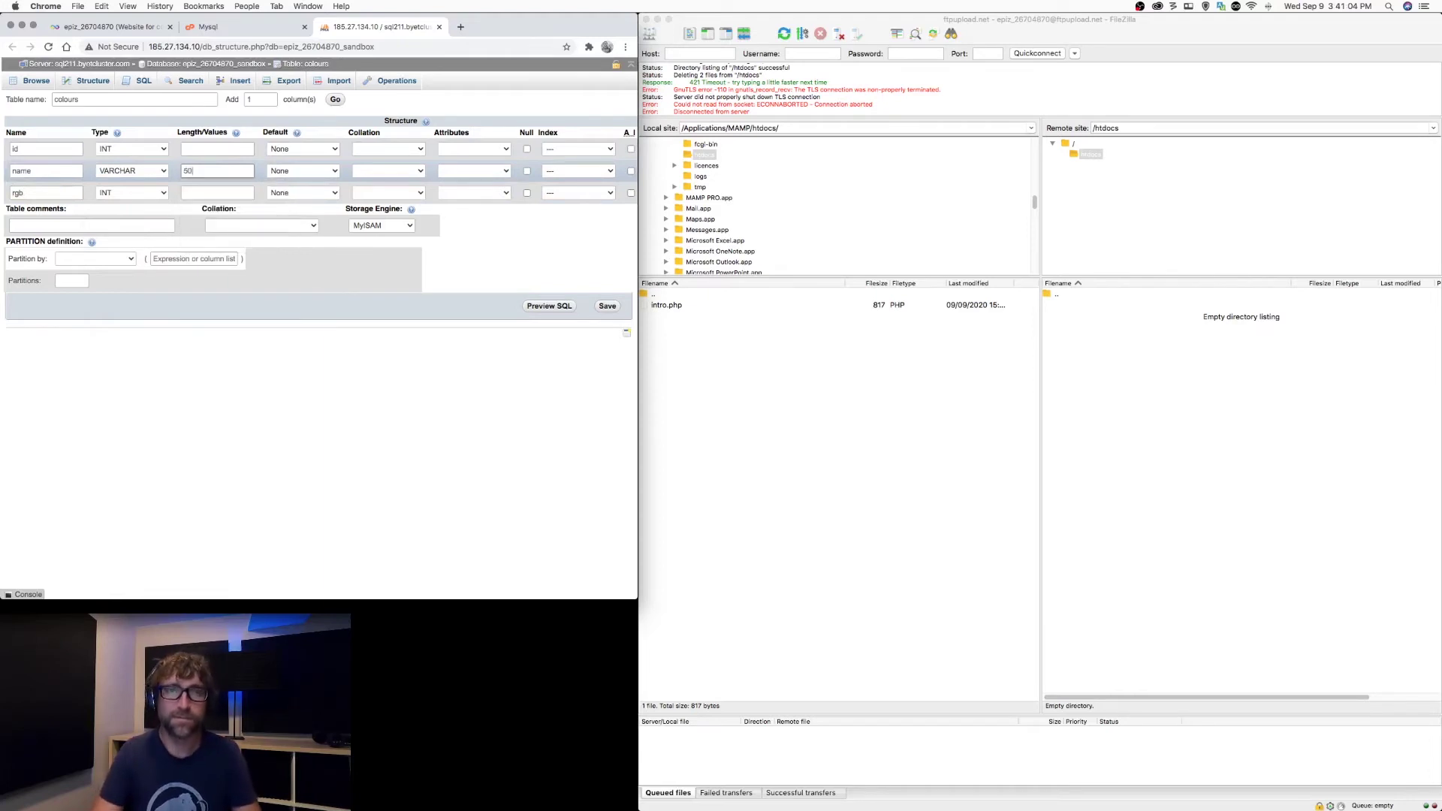
click(132, 193)
click(121, 207)
click(224, 194)
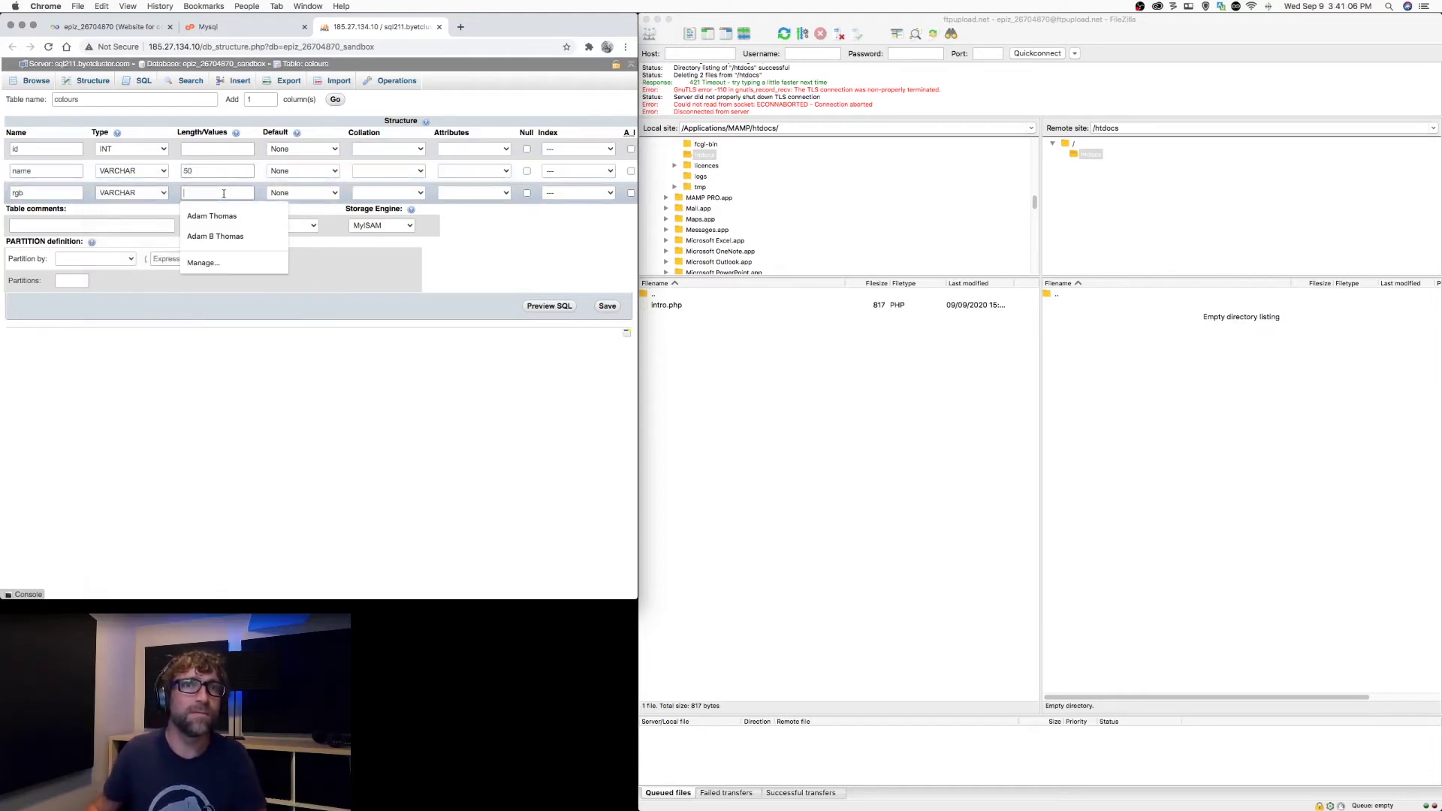
text(50)
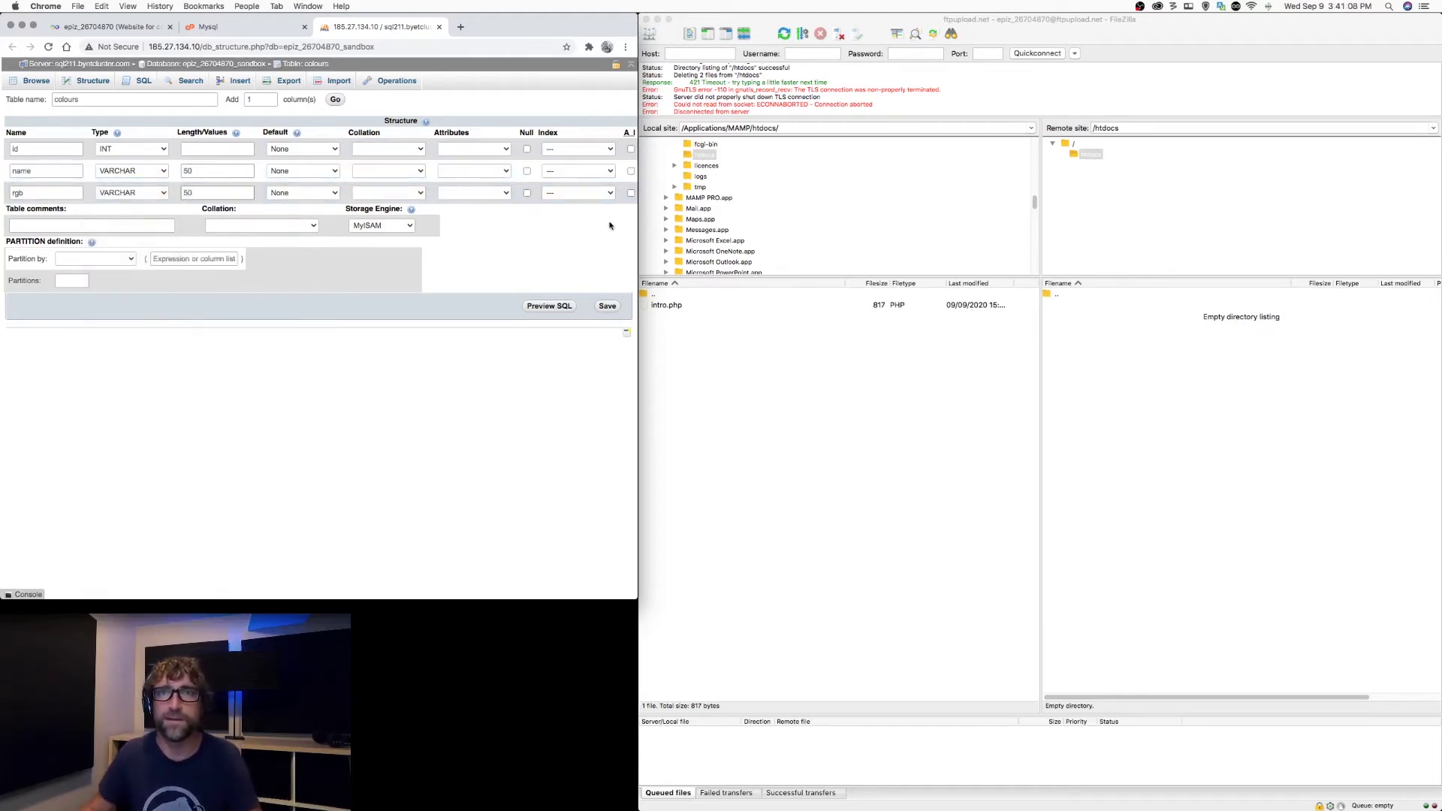
Make id an auto-incrementing PRIMARY key and save the colours table.
click(581, 149)
click(580, 159)
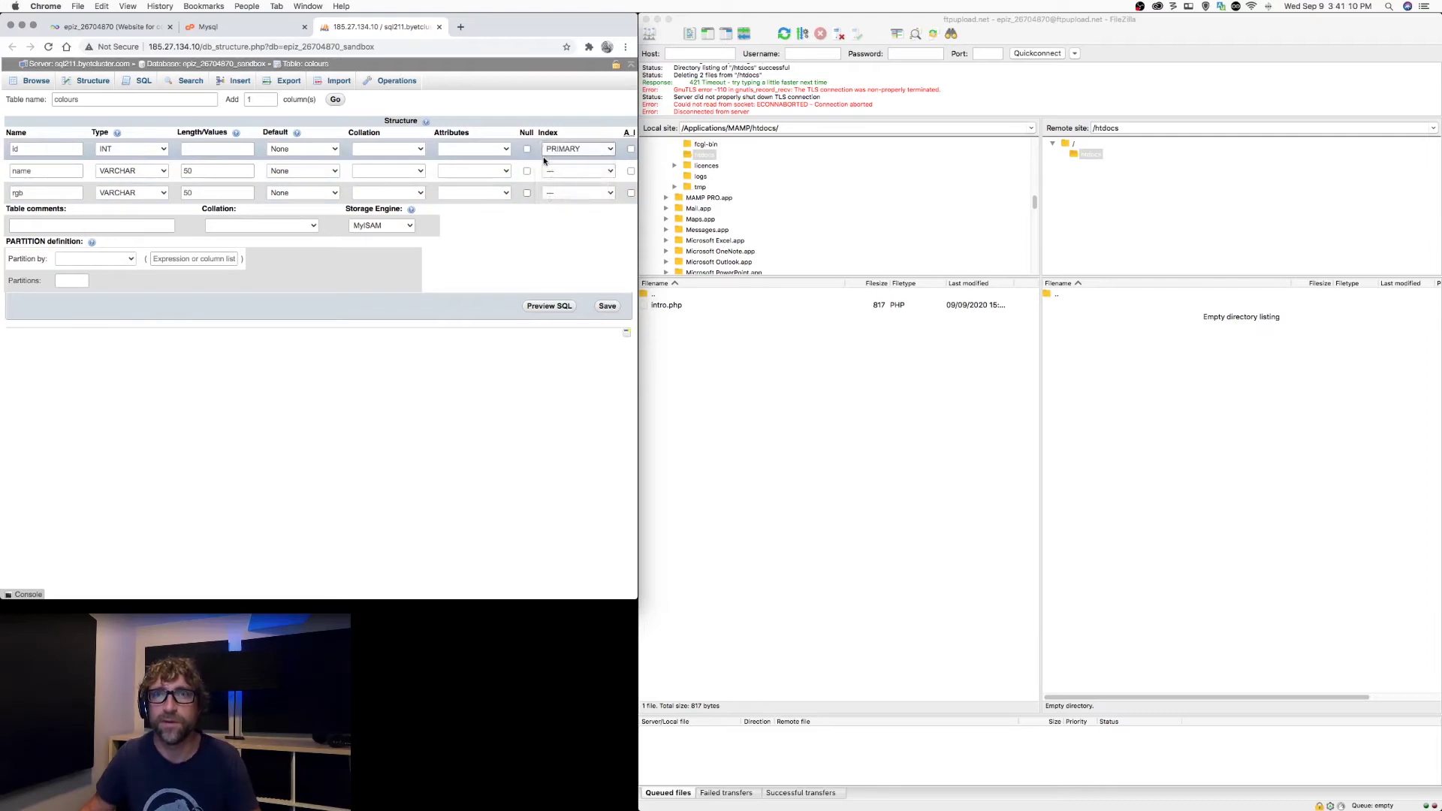
click(379, 399)
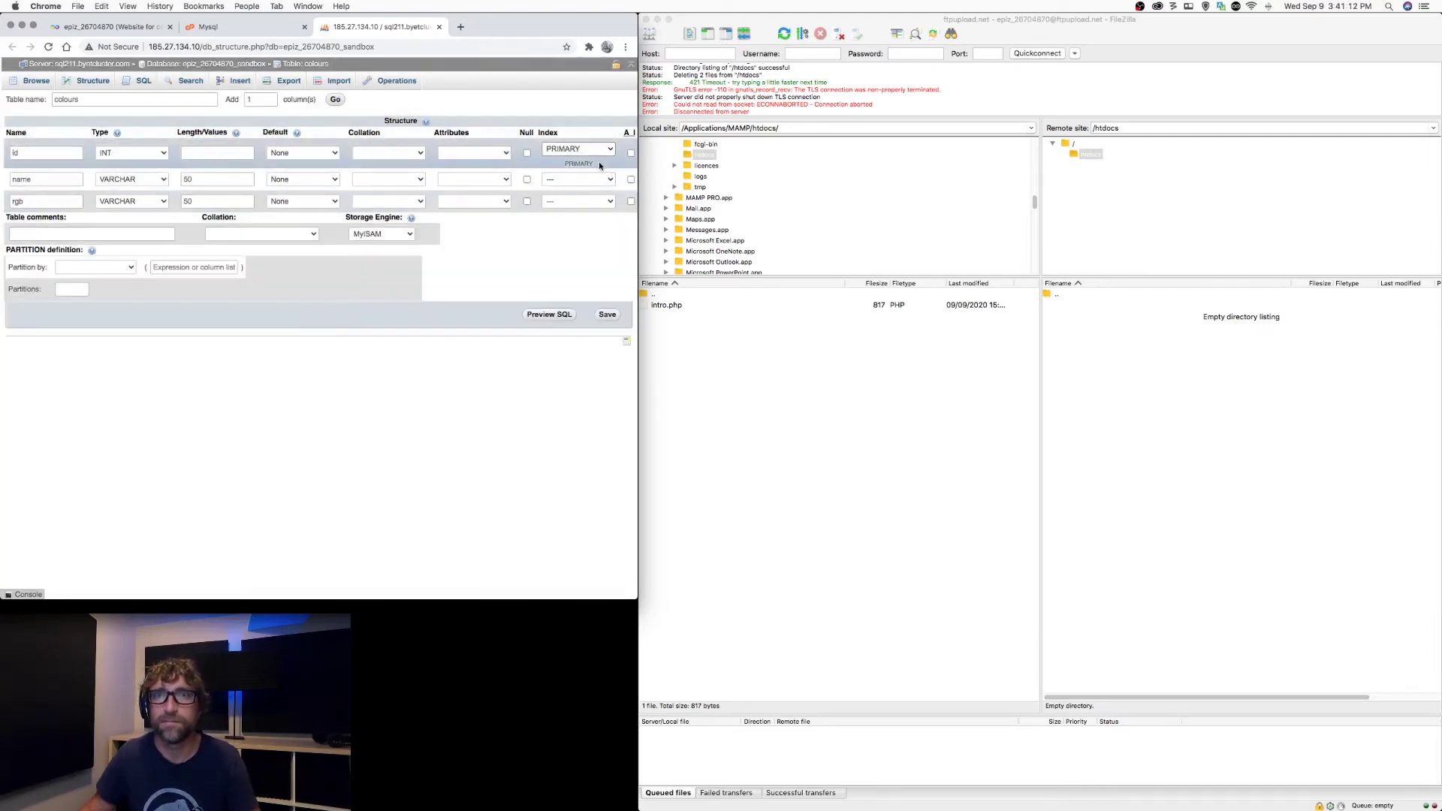
click(630, 153)
click(608, 315)
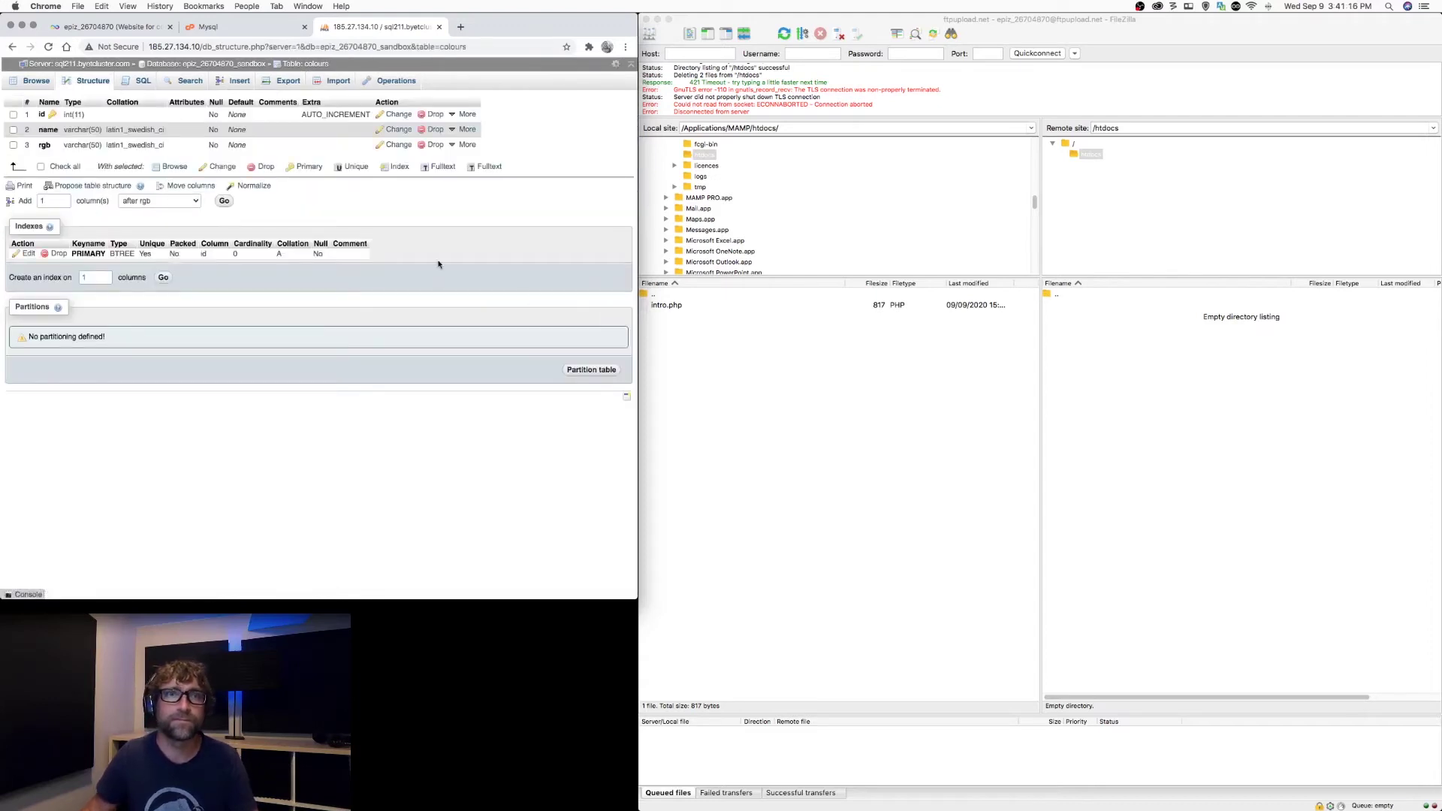
click(240, 80)
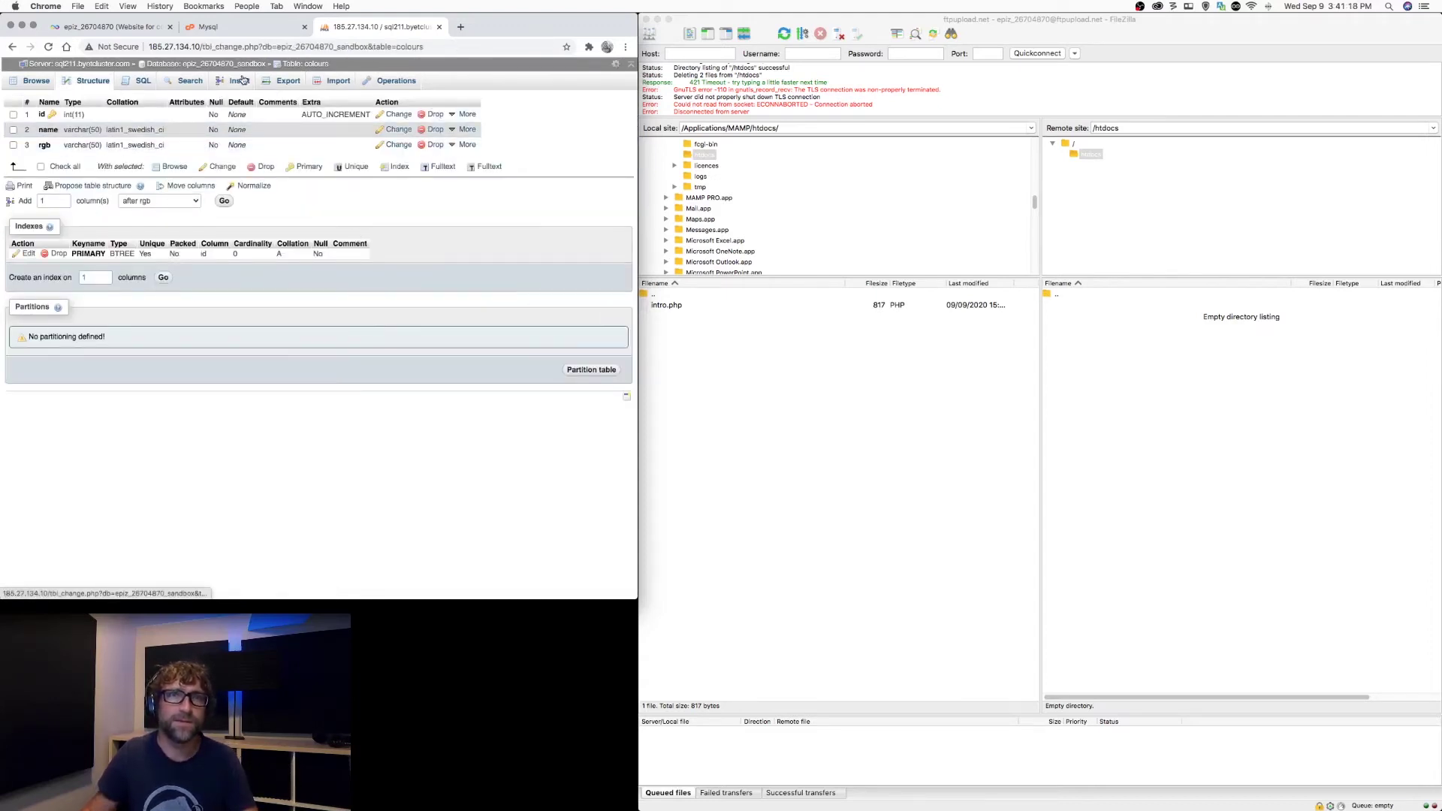
Insert rows name 'Red', rgb '#ff0000' and name 'Green', rgb '#00ff00' into colours.
click(259, 140)
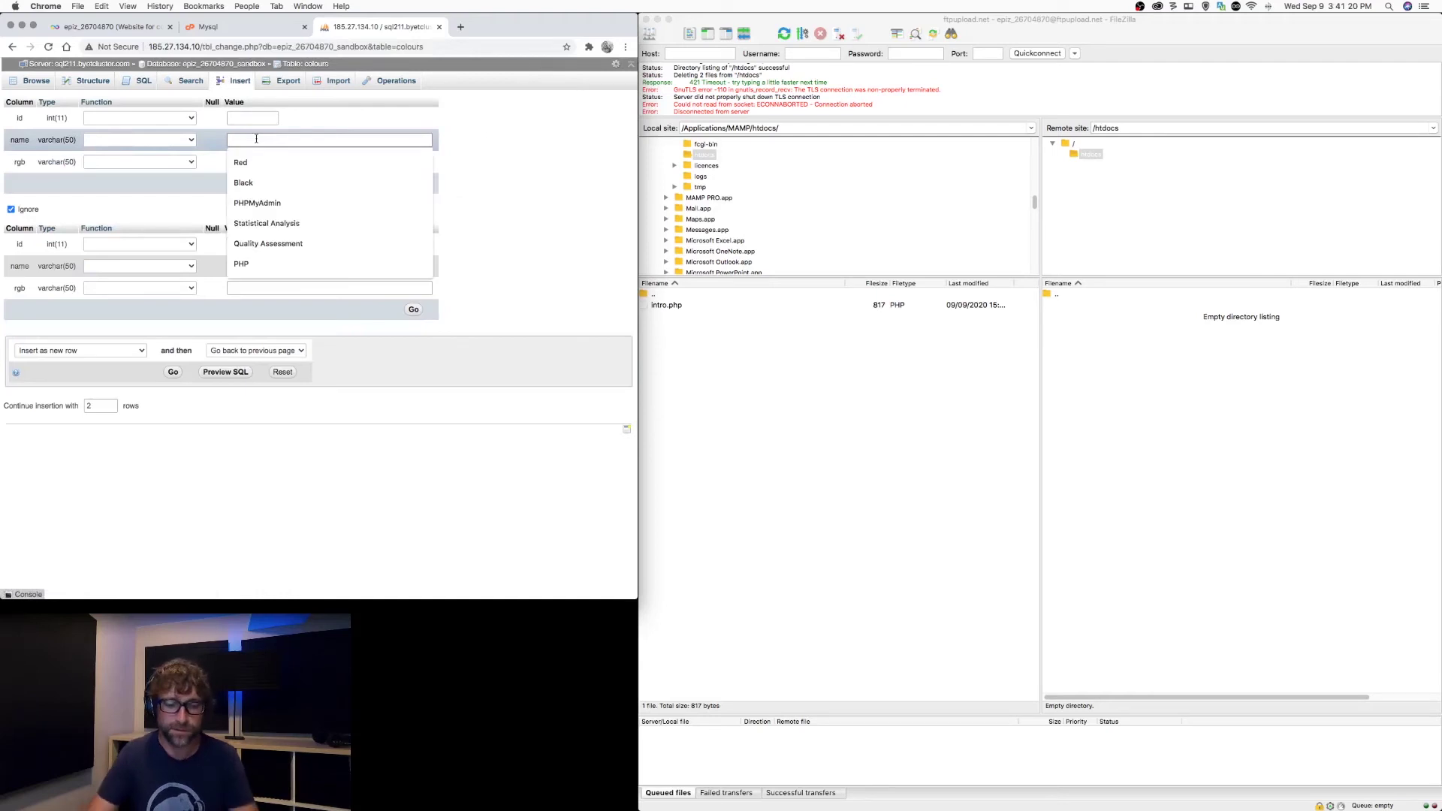
text(Red)
key(Tab)
text(#)
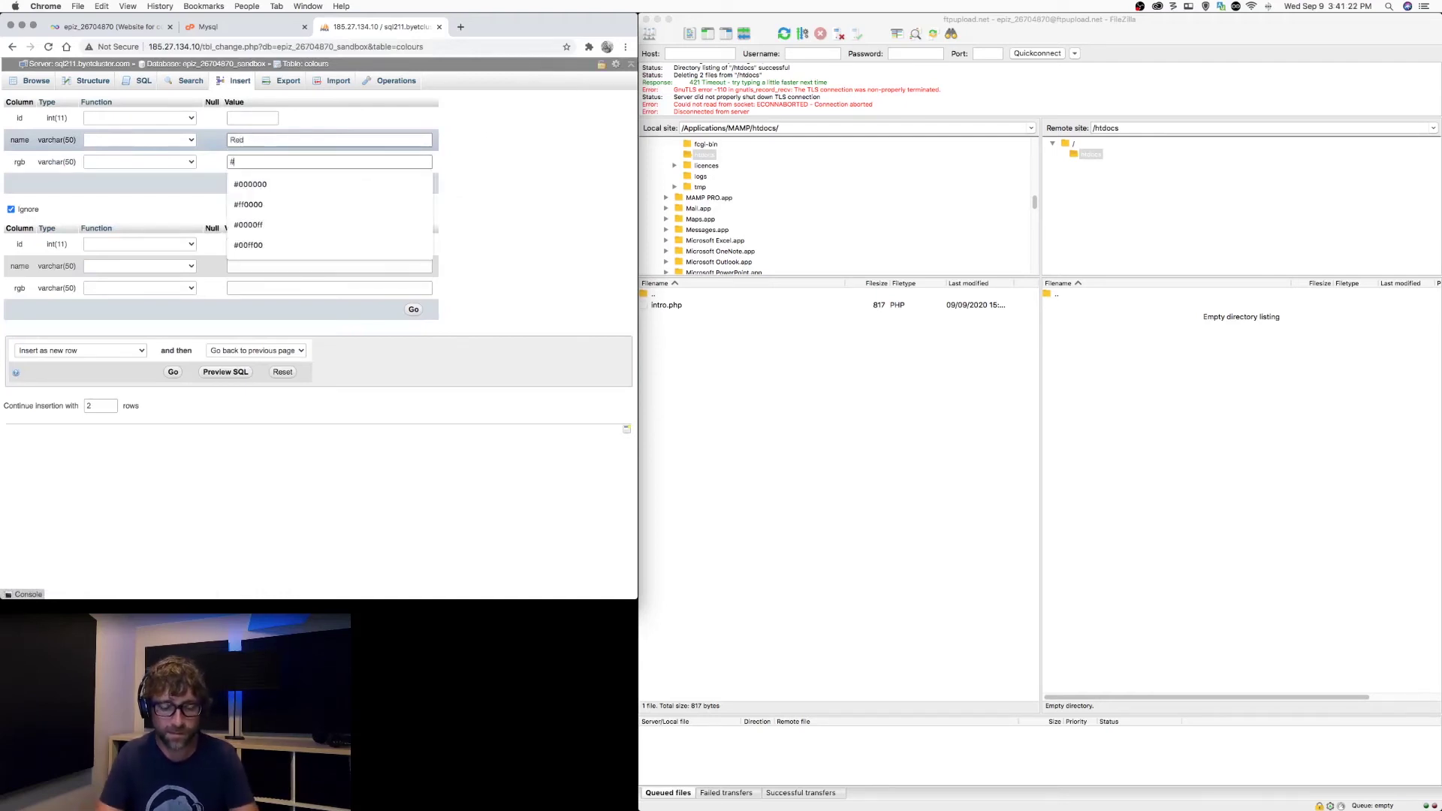
text(ff0000)
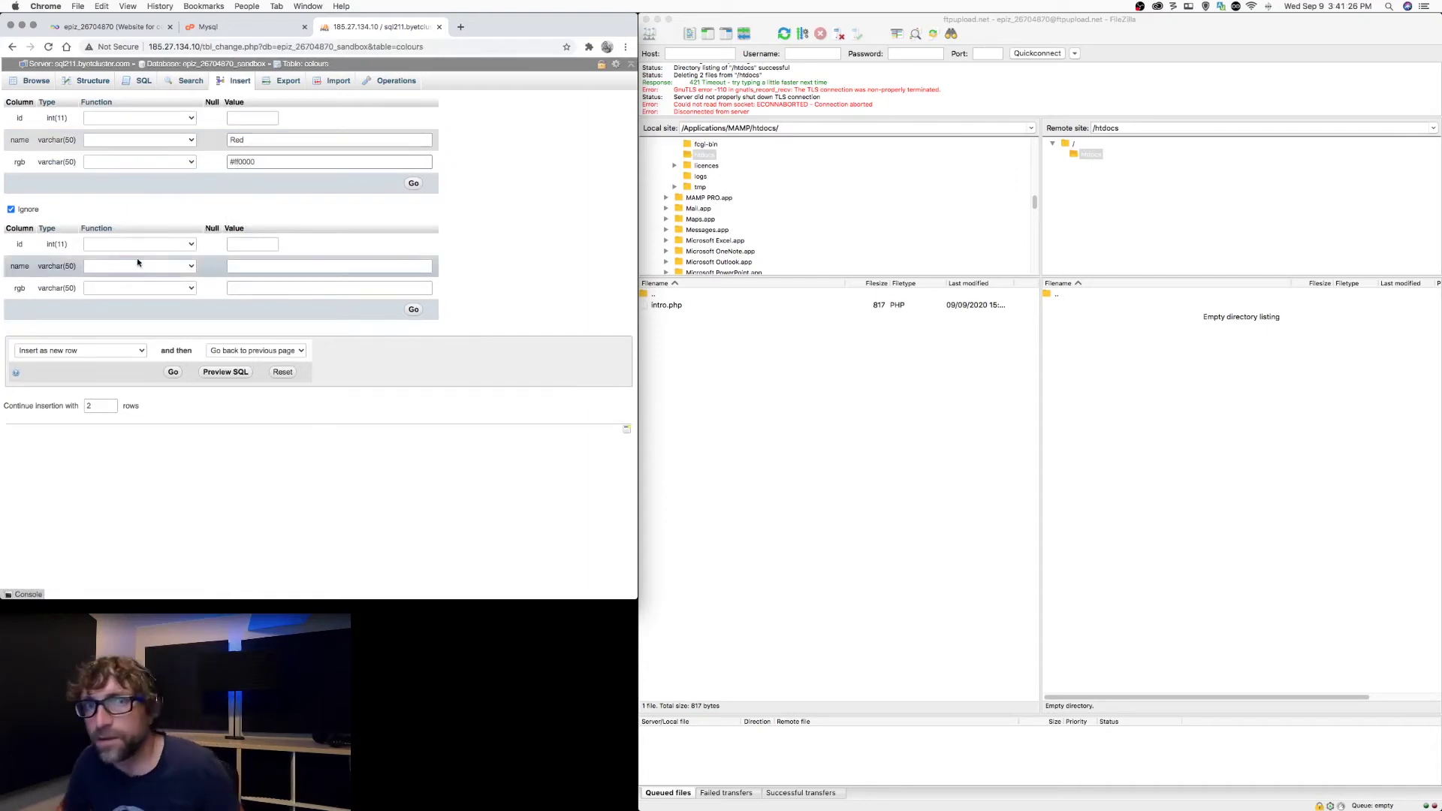
click(291, 265)
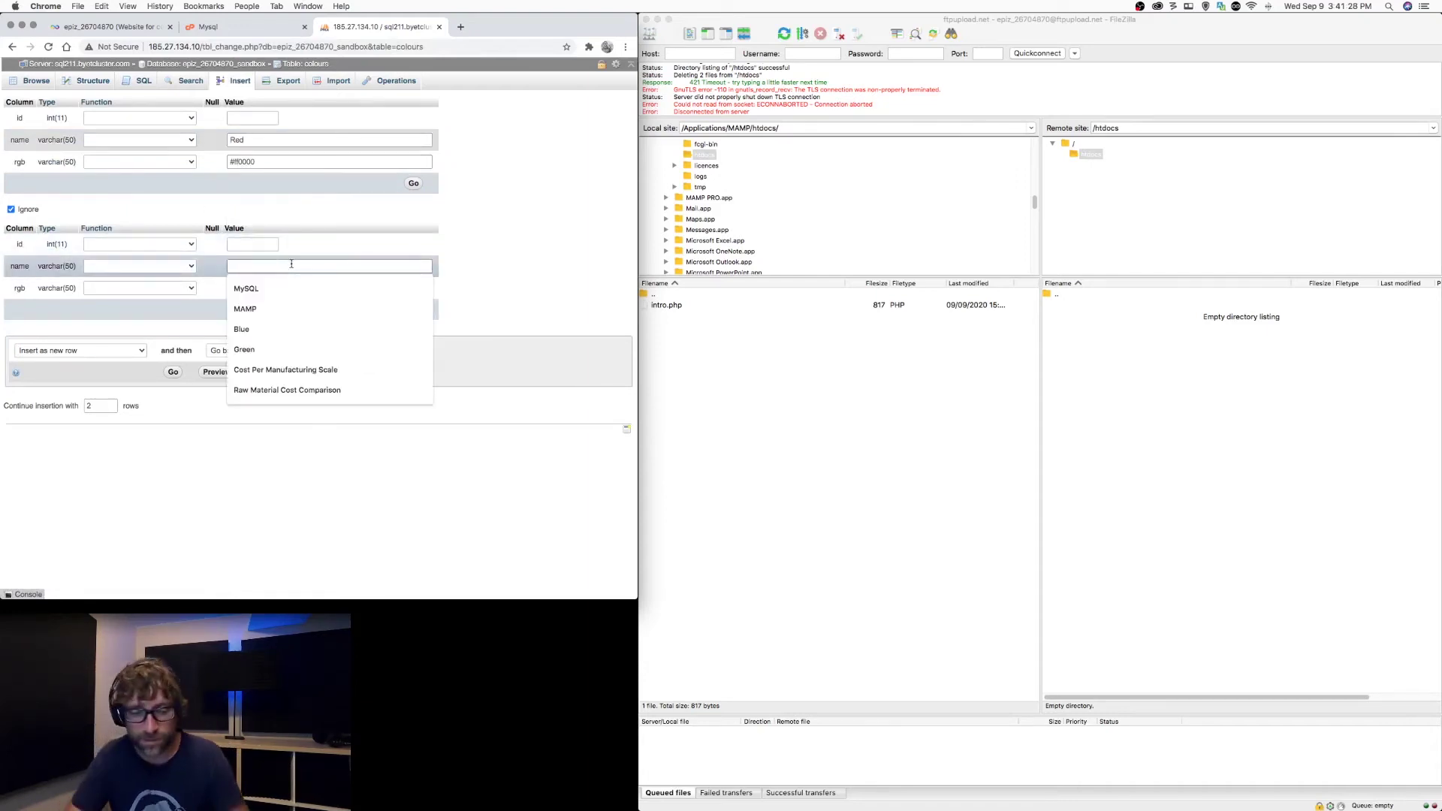
text(Green)
key(Tab)
text(#)
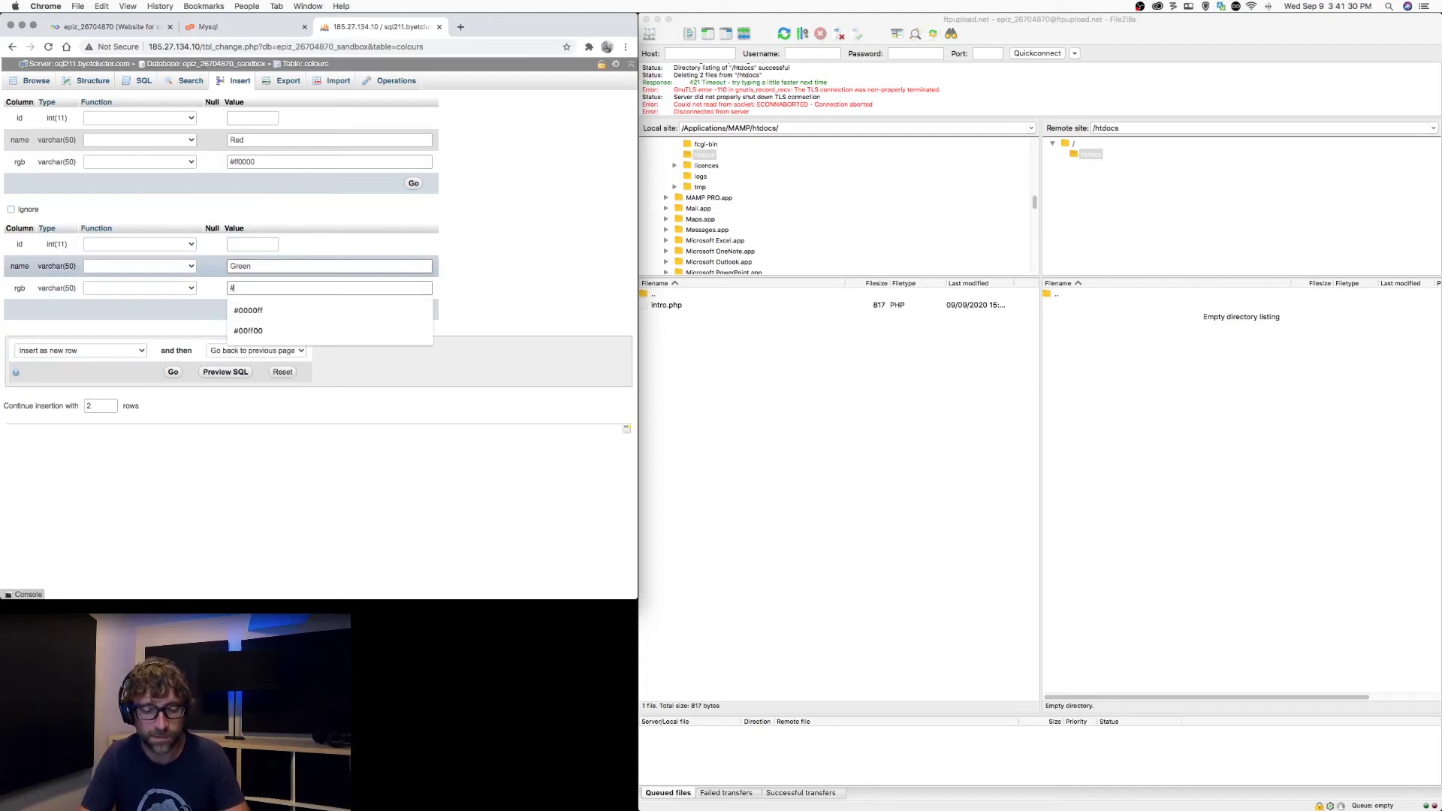
text(00ff00)
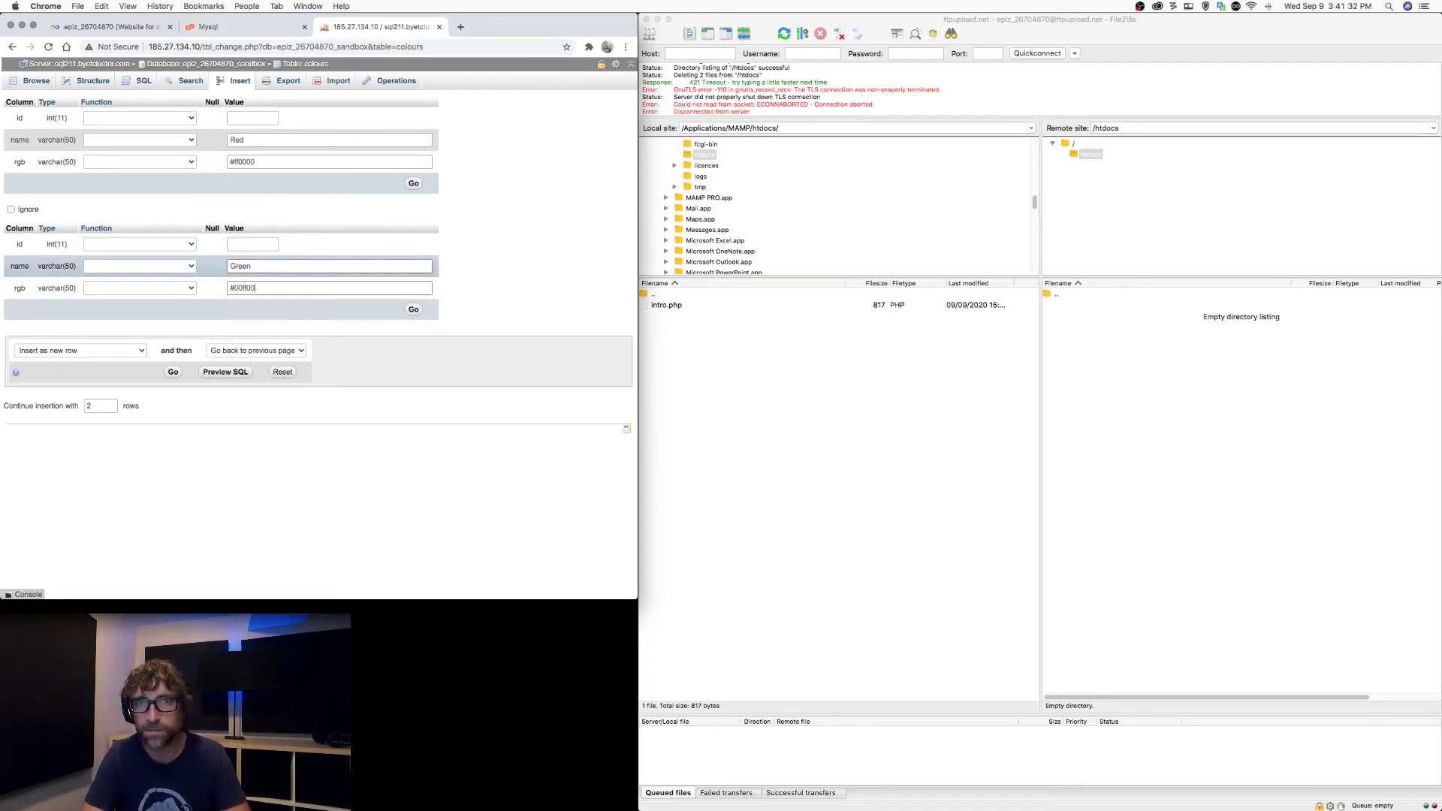
click(414, 309)
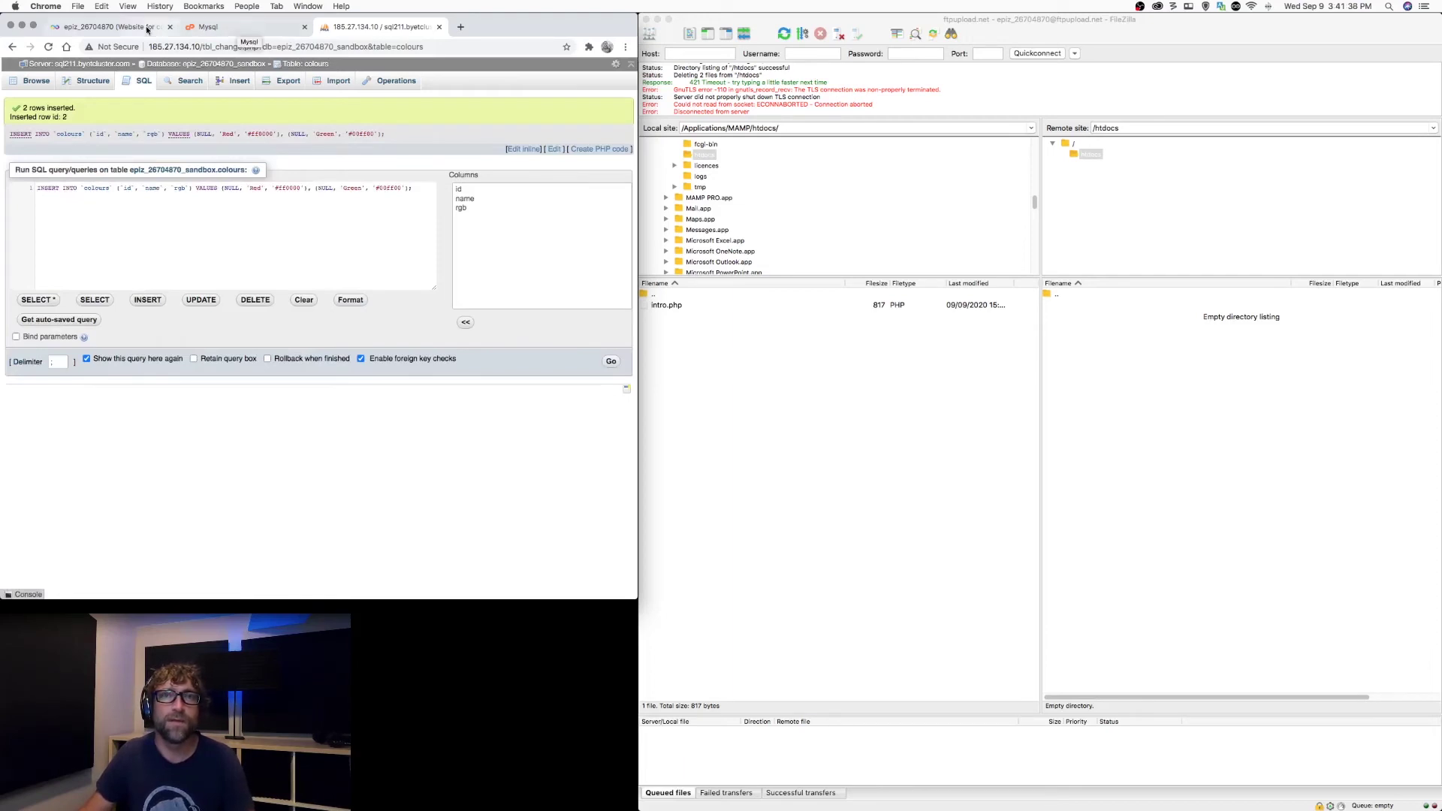
Open intro.php in Visual Studio Code.
mouse_move(659, 801)
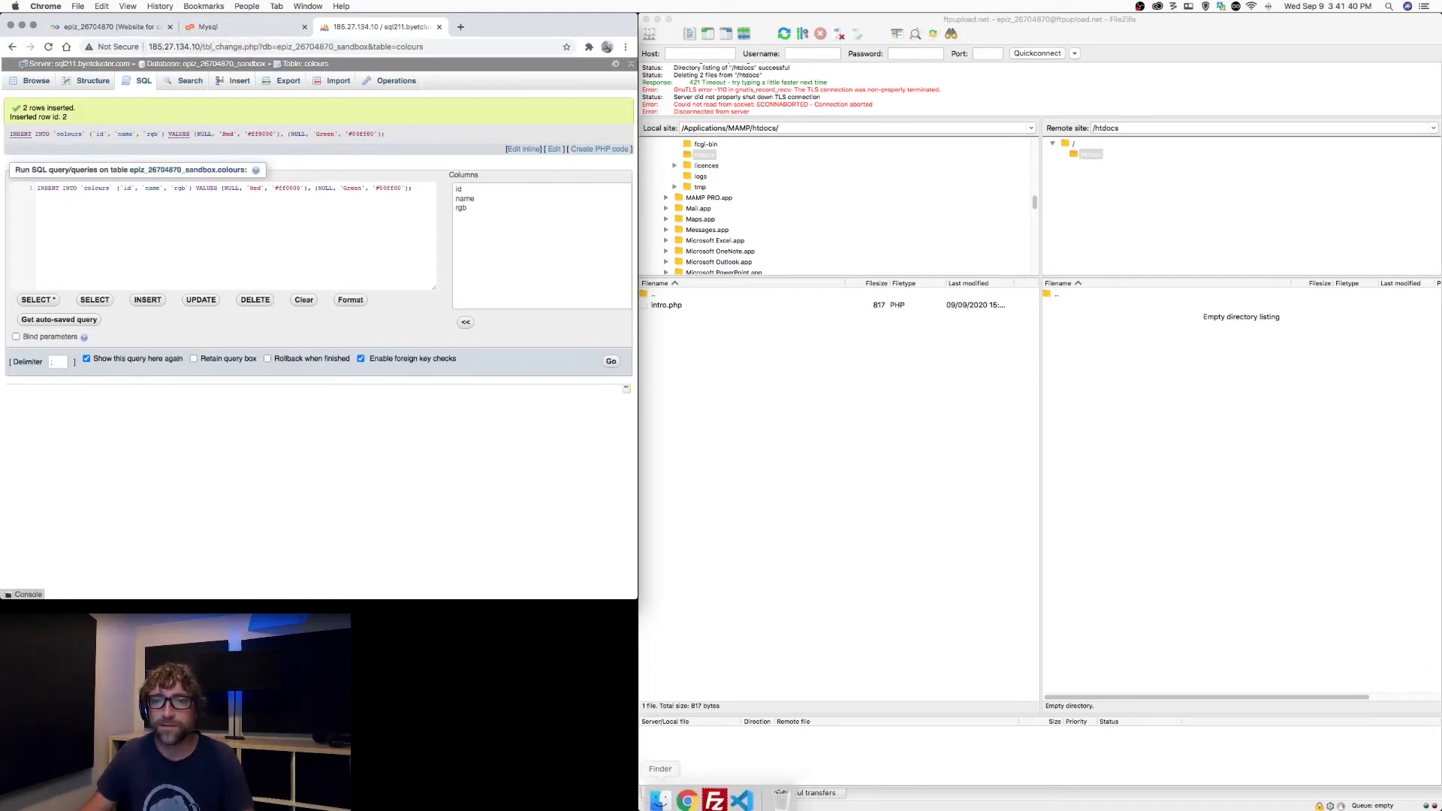
click(741, 801)
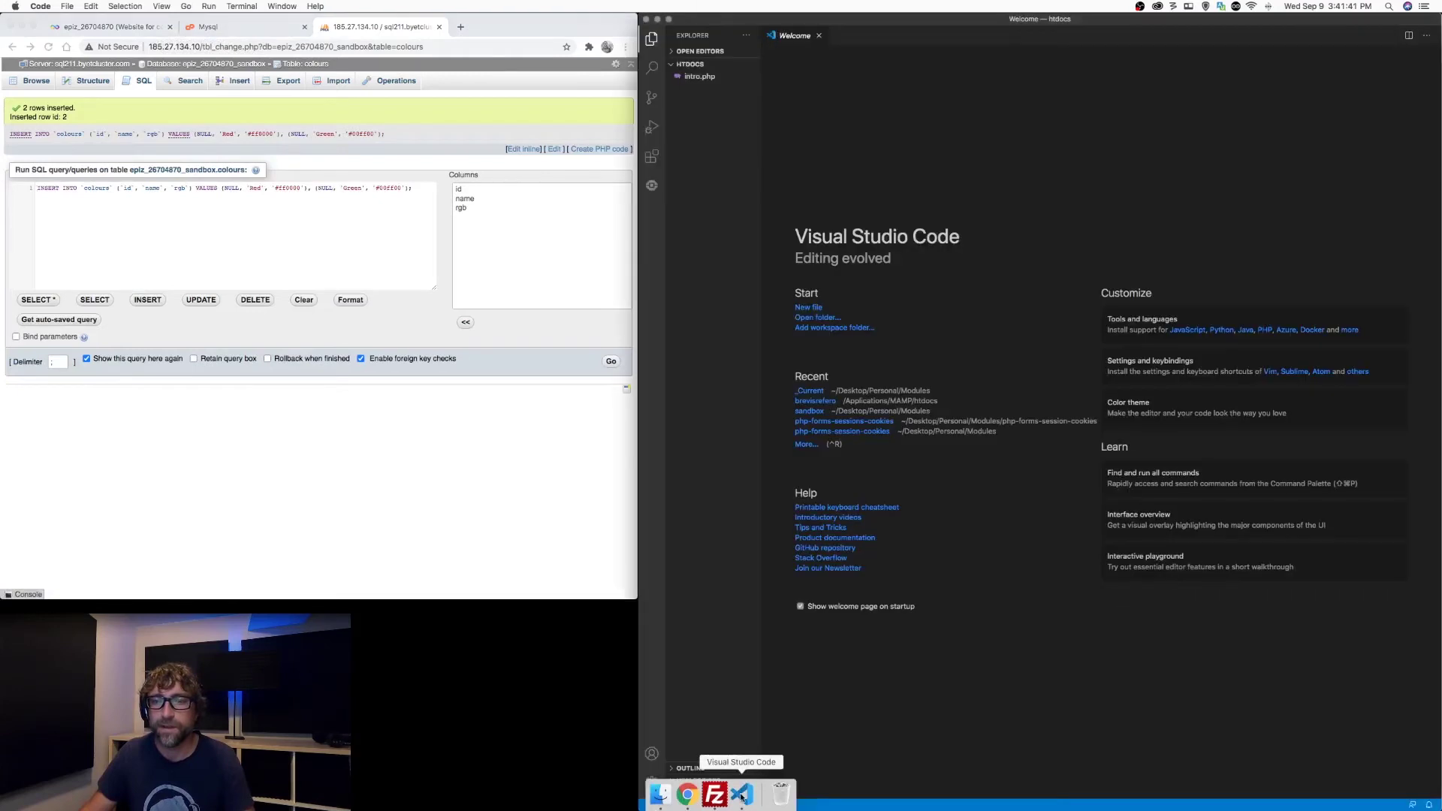
click(698, 78)
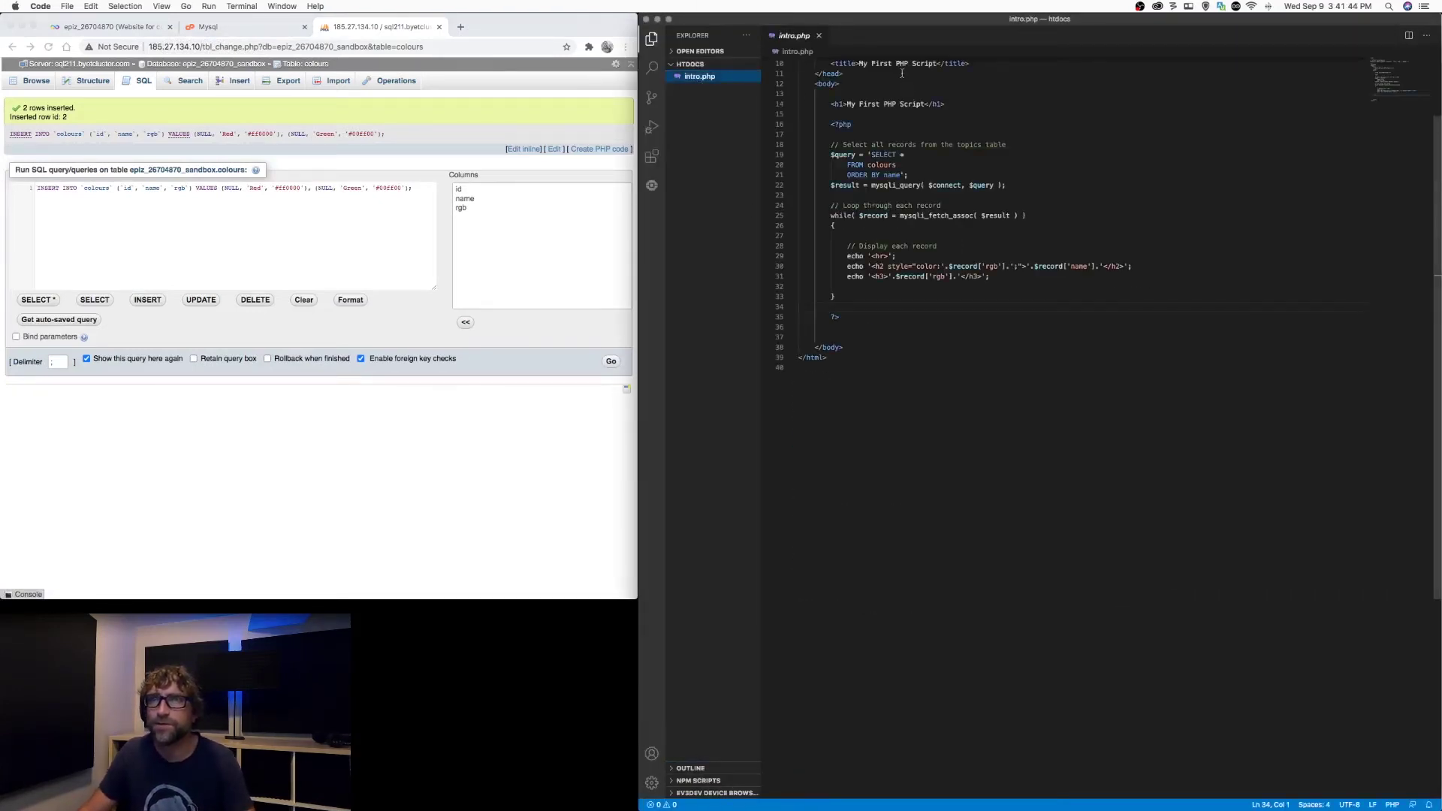
scroll(903, 72, up, 3)
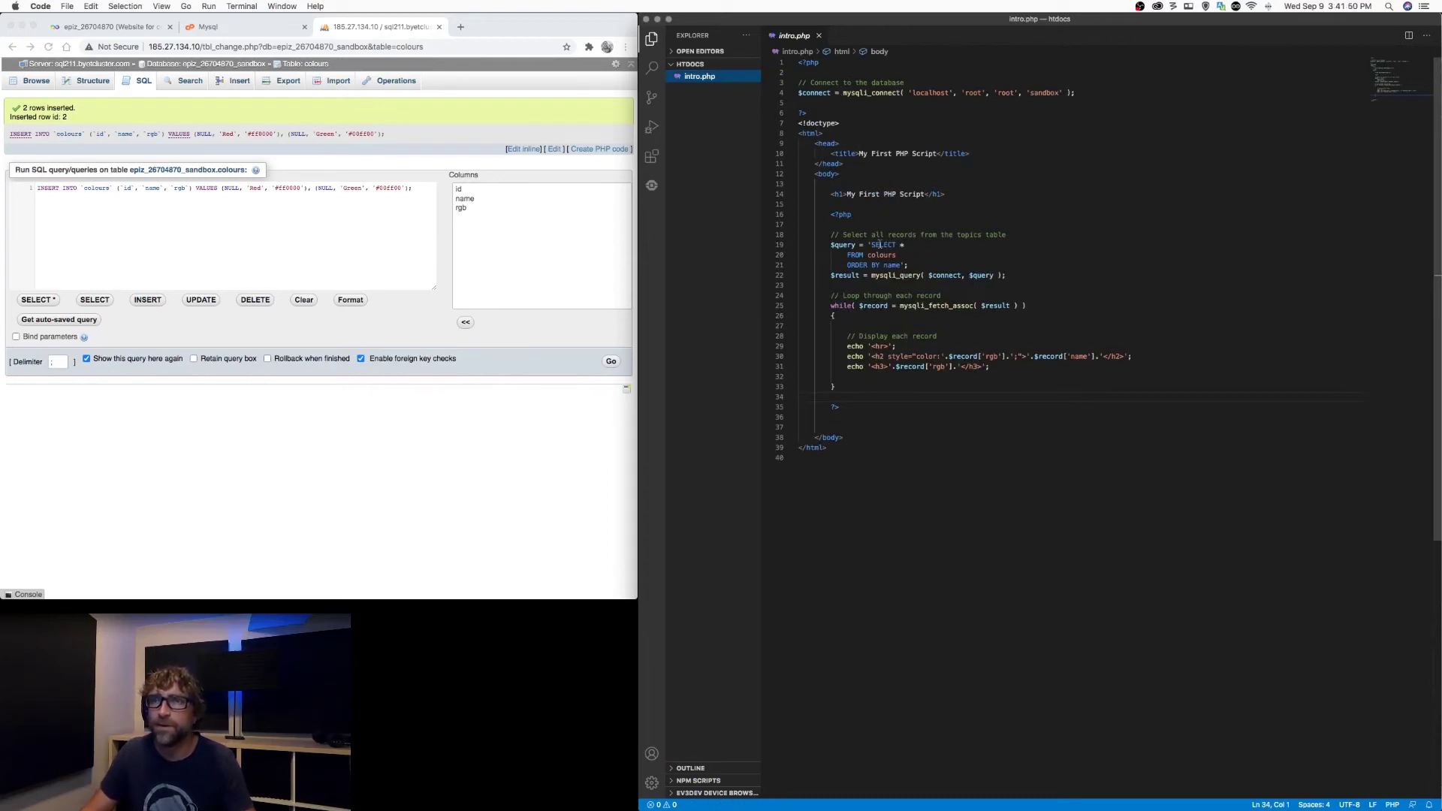
Highlight the colours query, the record display loop, and the line 4 connection arguments.
drag(830, 244, 1010, 276)
click(1023, 277)
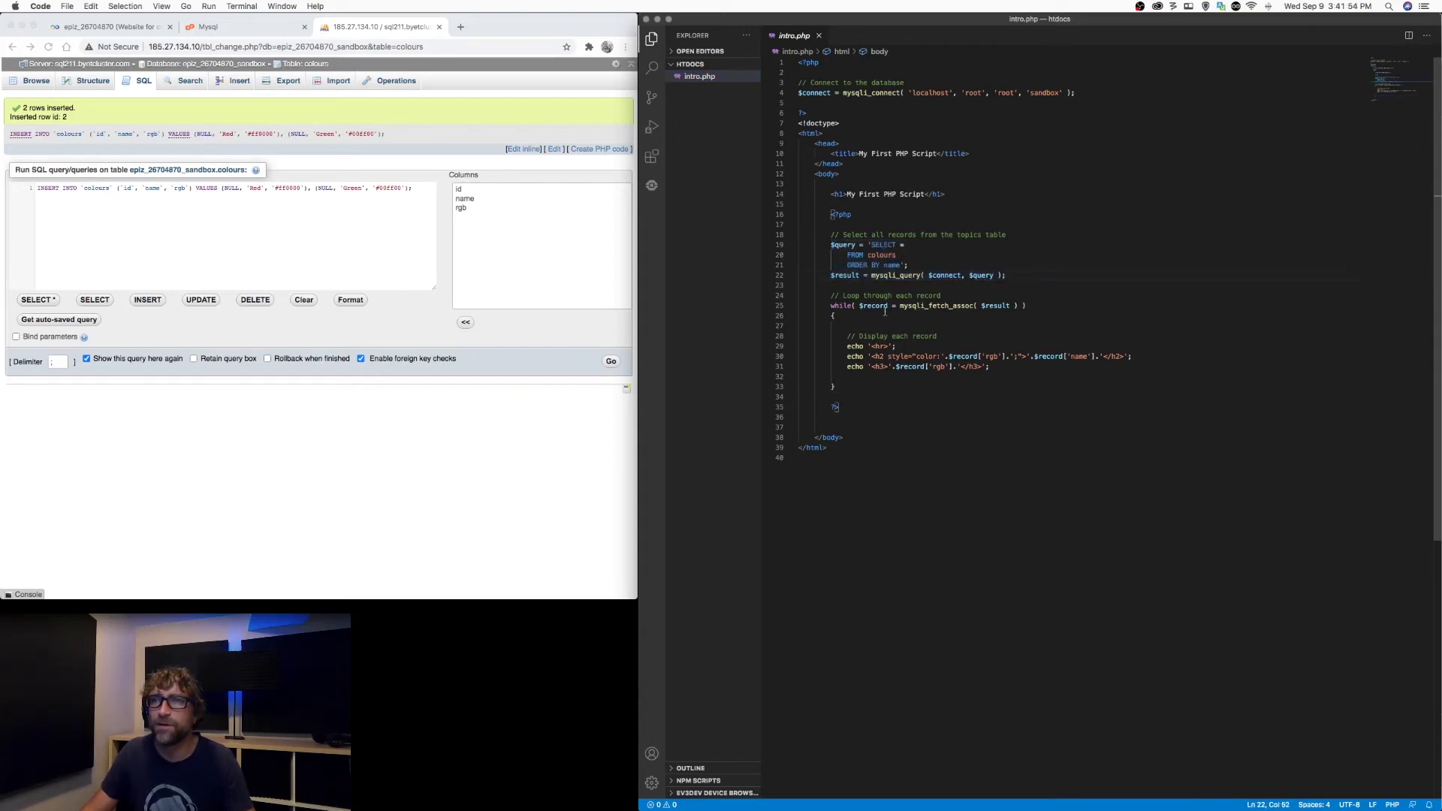
drag(832, 296, 811, 398)
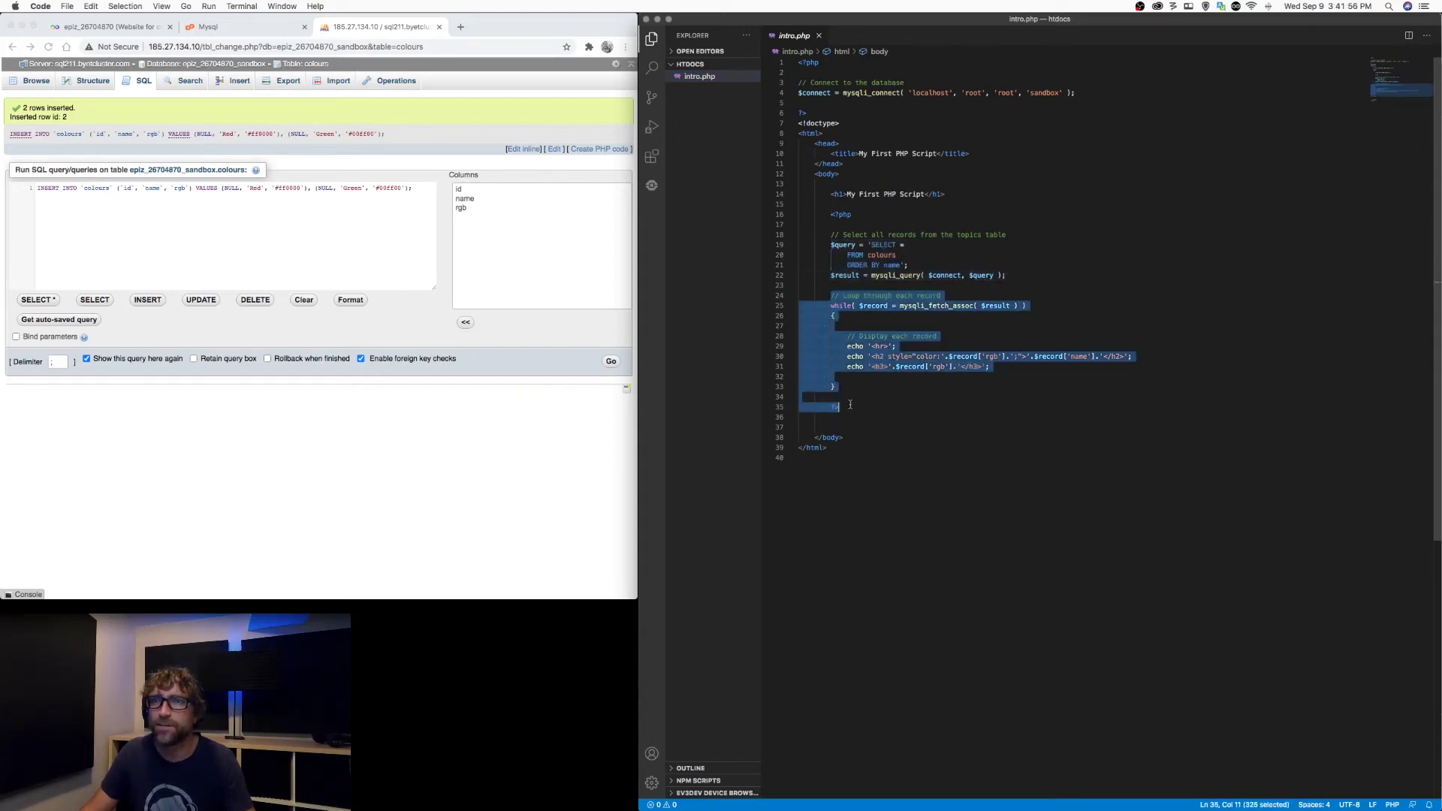
key(Escape)
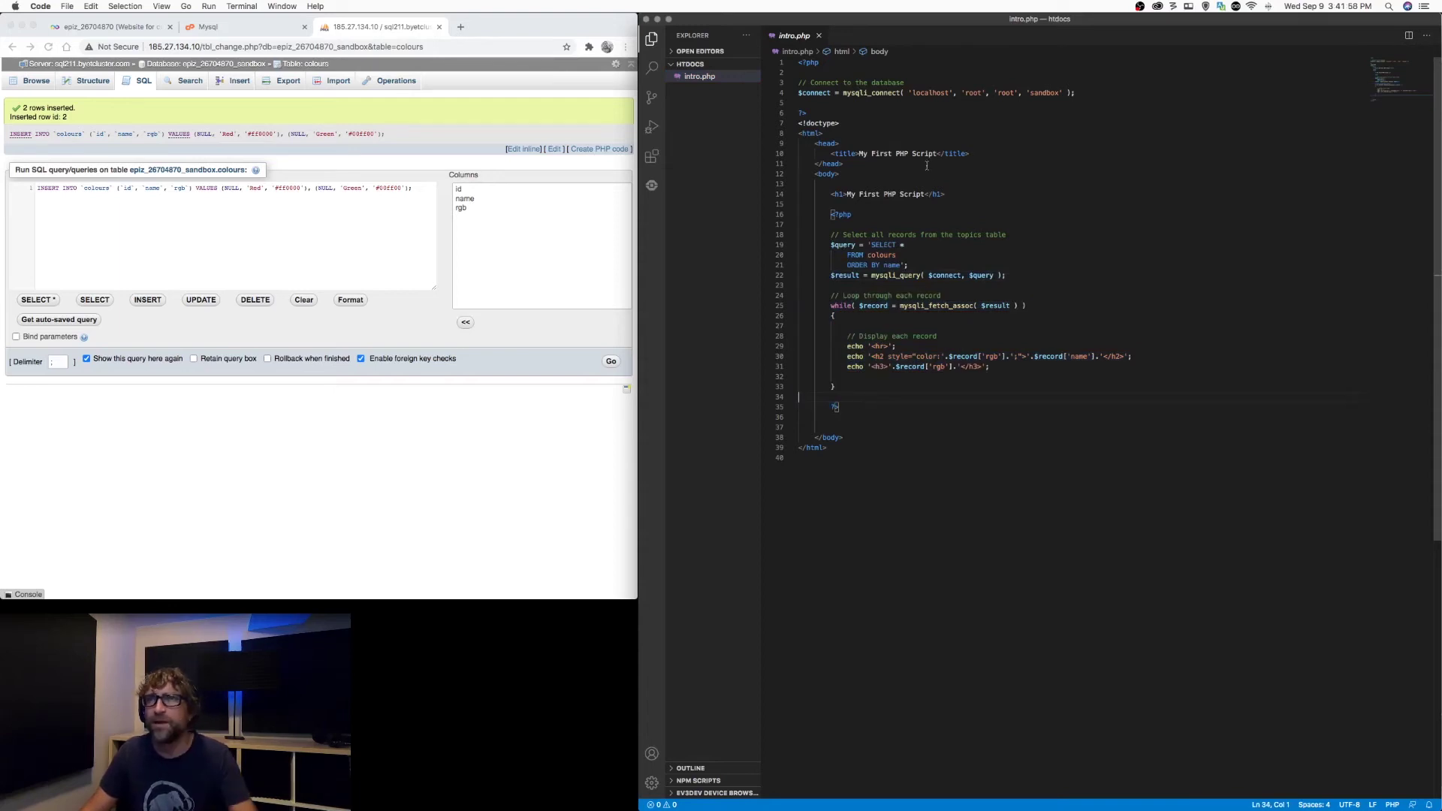
drag(909, 93, 1064, 93)
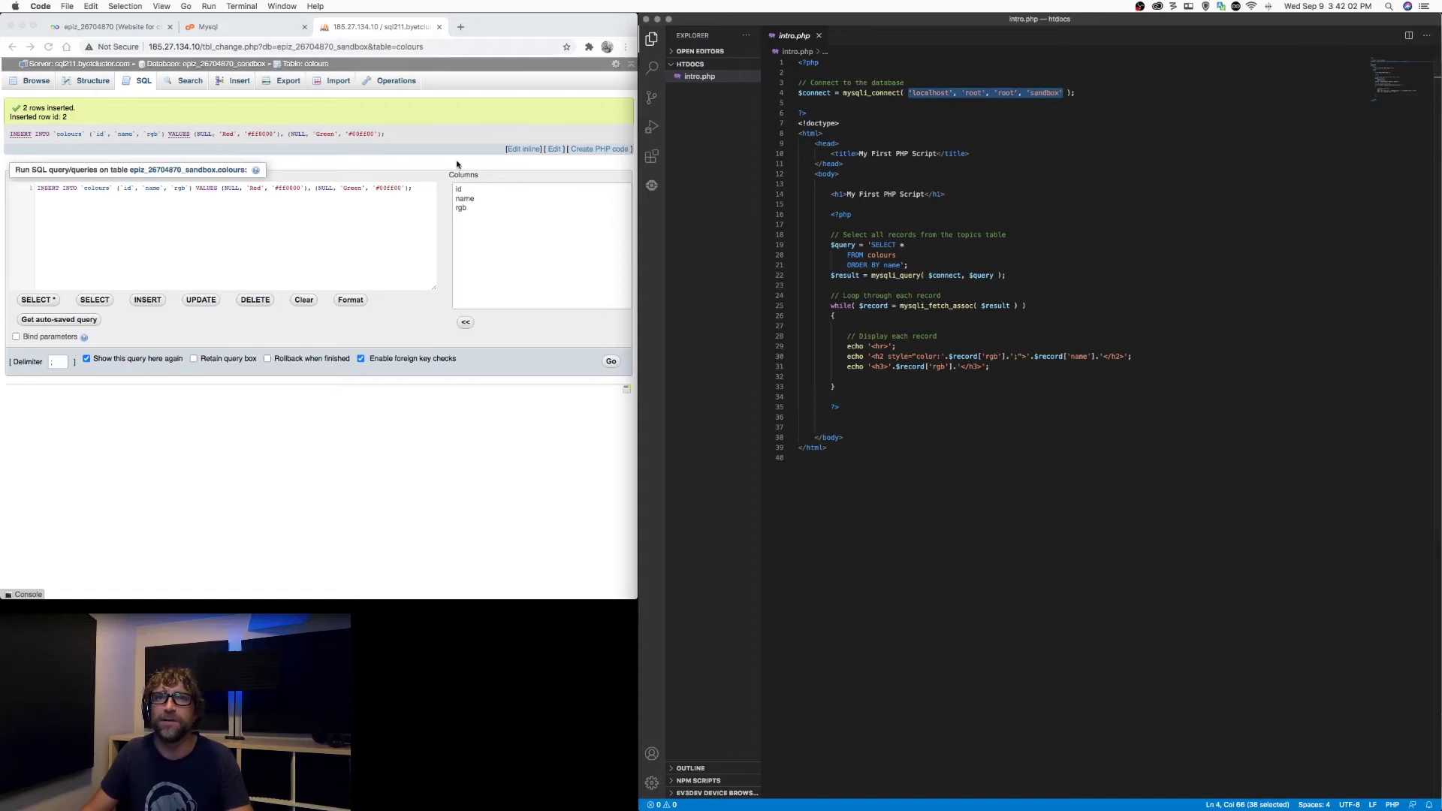
Replace sandbox on line 4 with the hosted, prefixed database name.
click(209, 28)
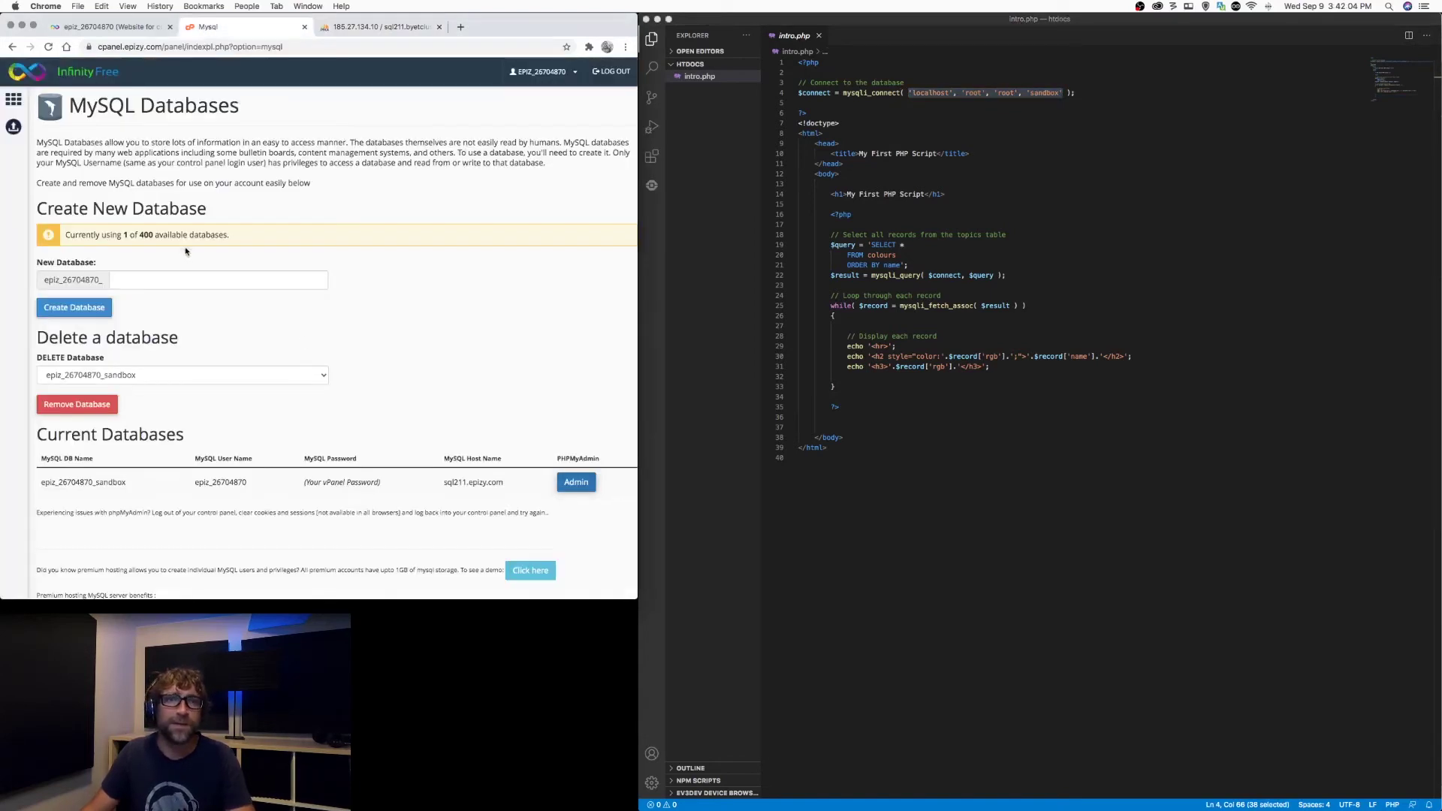
scroll(321, 353, down, 2)
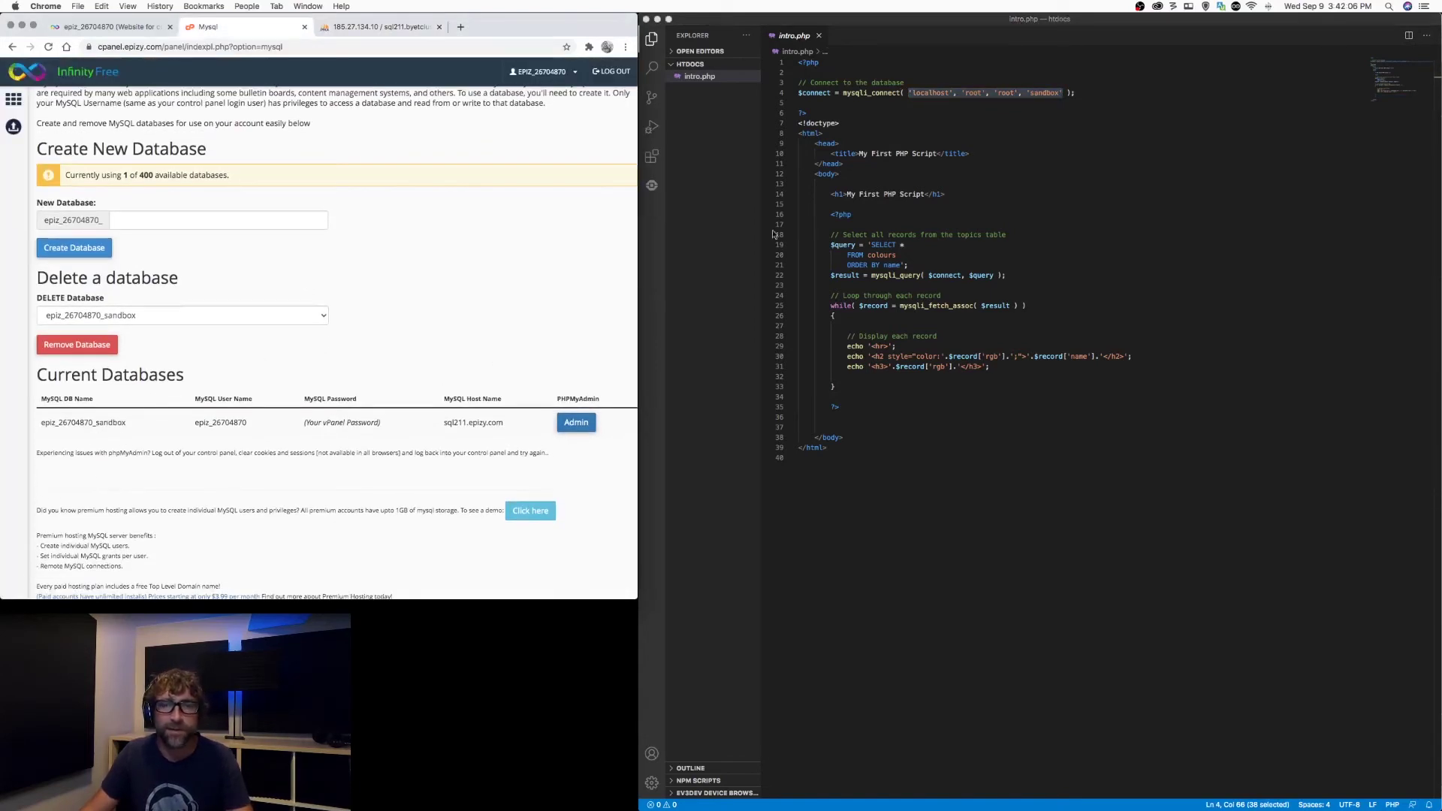
click(826, 113)
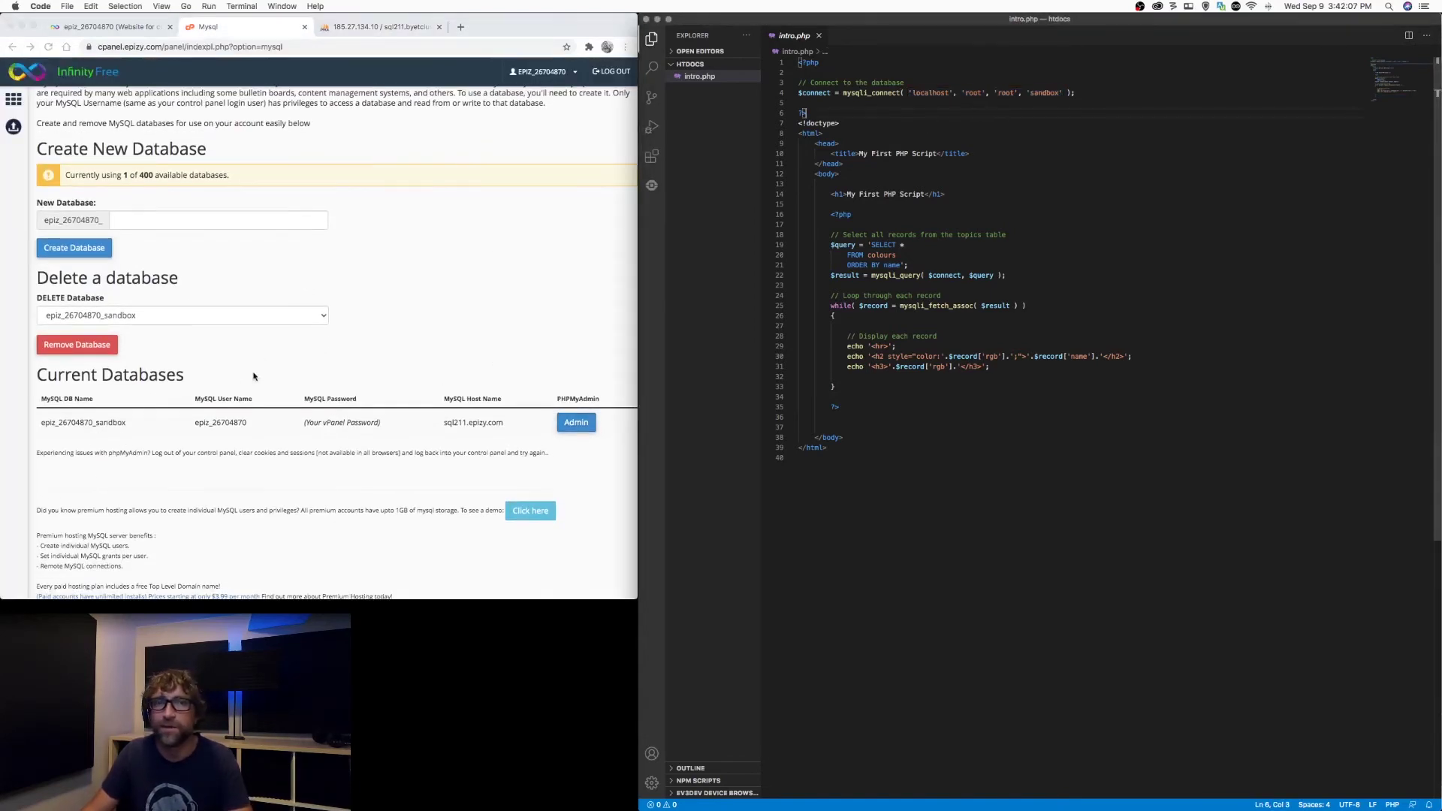
click(42, 425)
drag(130, 423, 40, 427)
key(super+c)
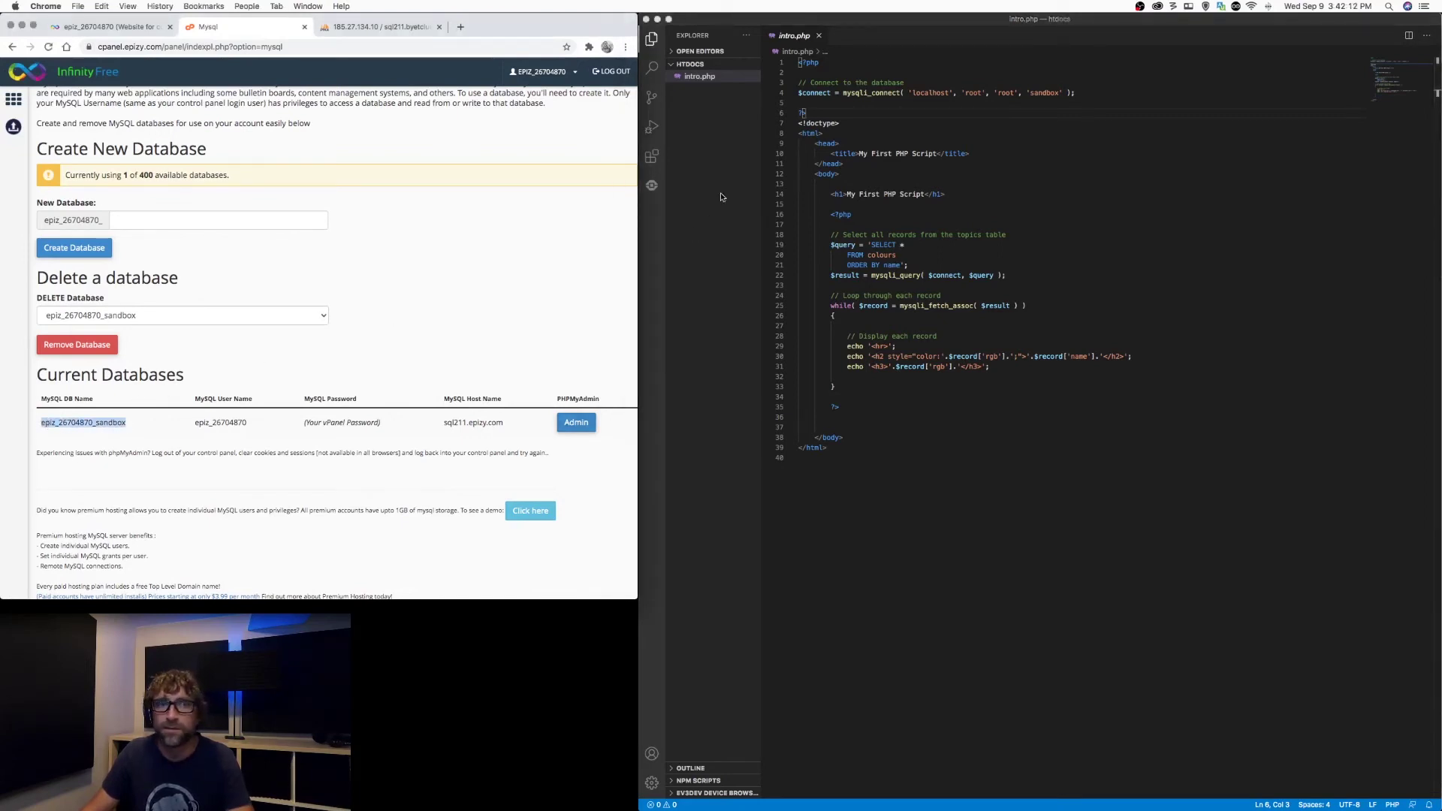
click(1046, 92)
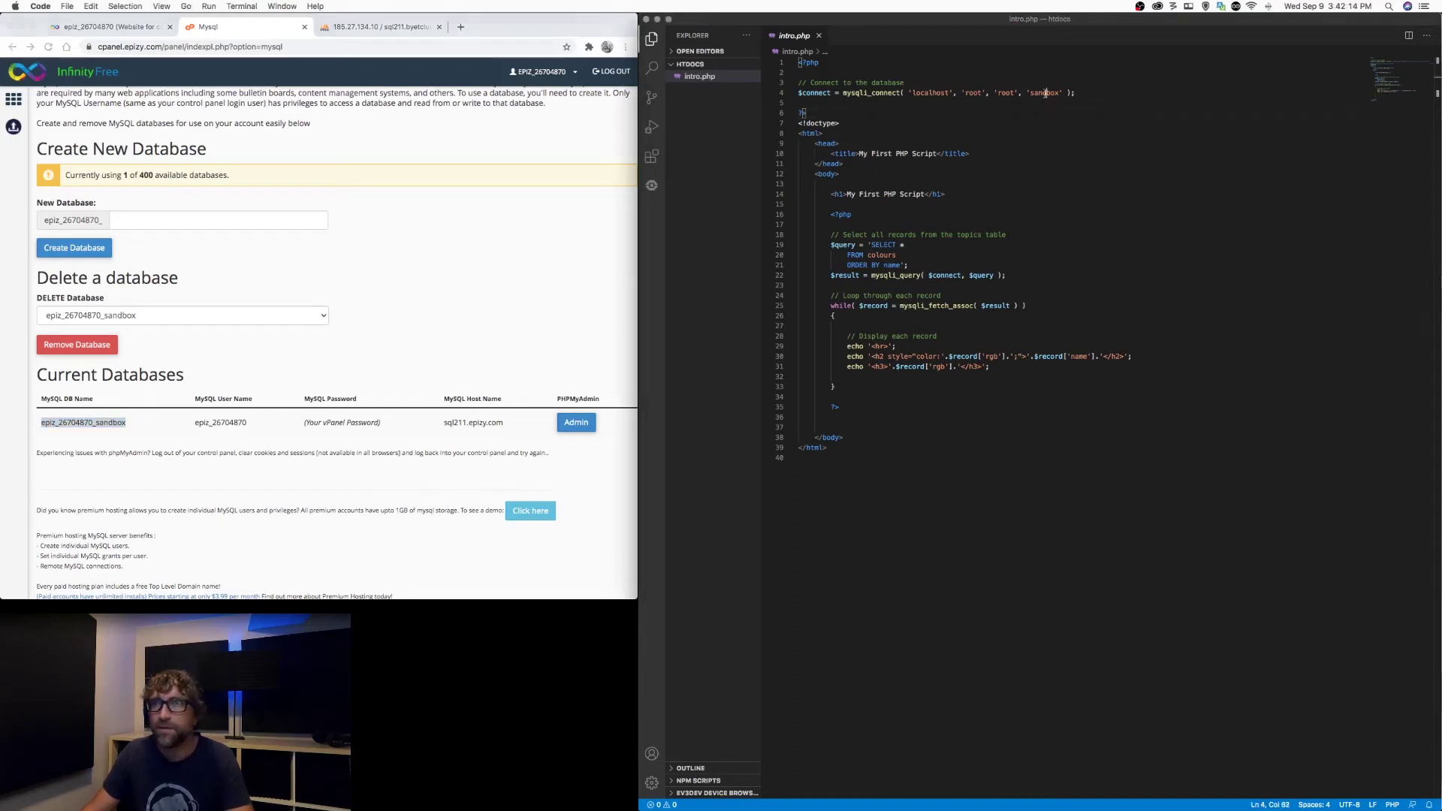
double_click(1046, 92)
key(super+v)
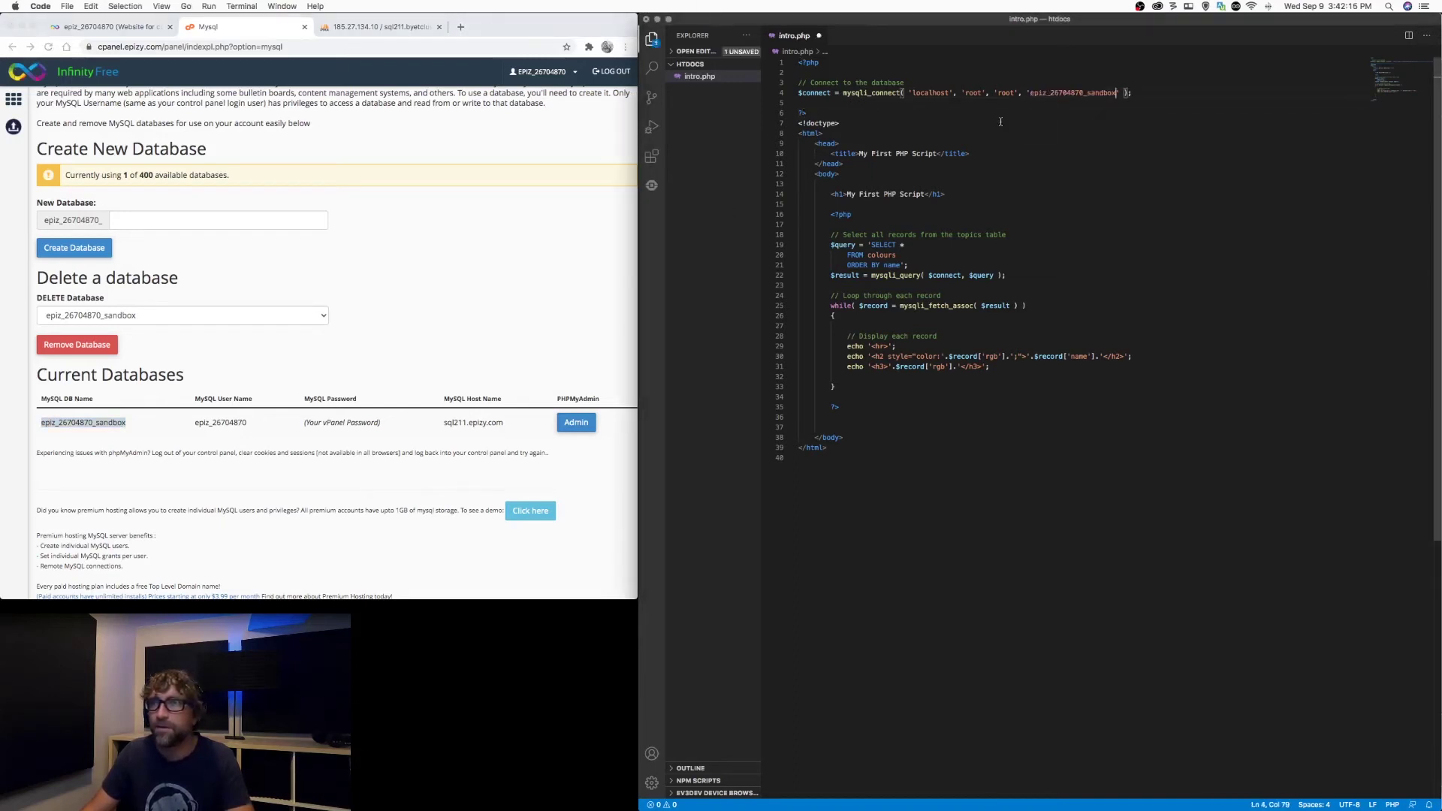
Replace root with the hosted database user and localhost with sql211.epizy.com.
double_click(218, 423)
key(super+c)
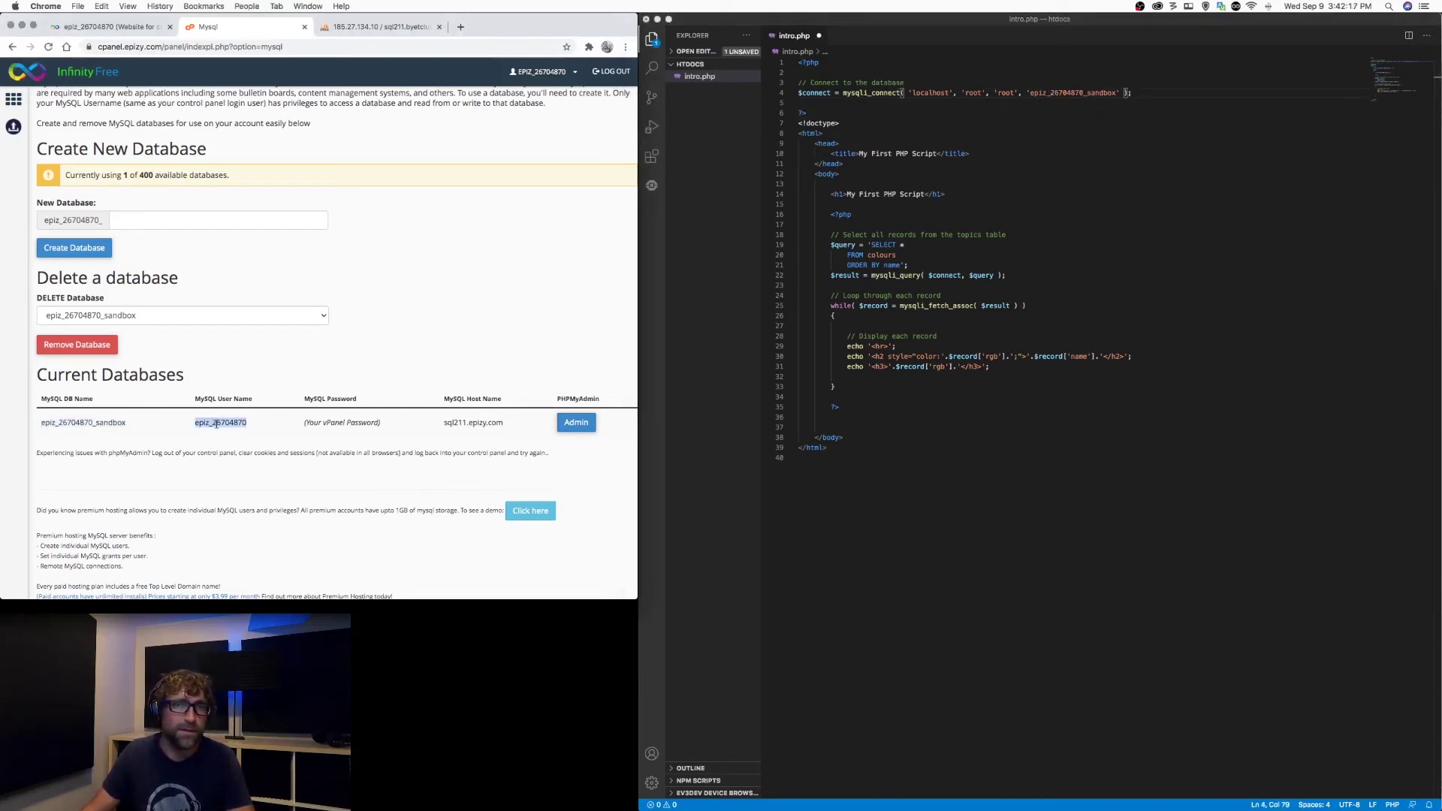
double_click(975, 92)
key(super+v)
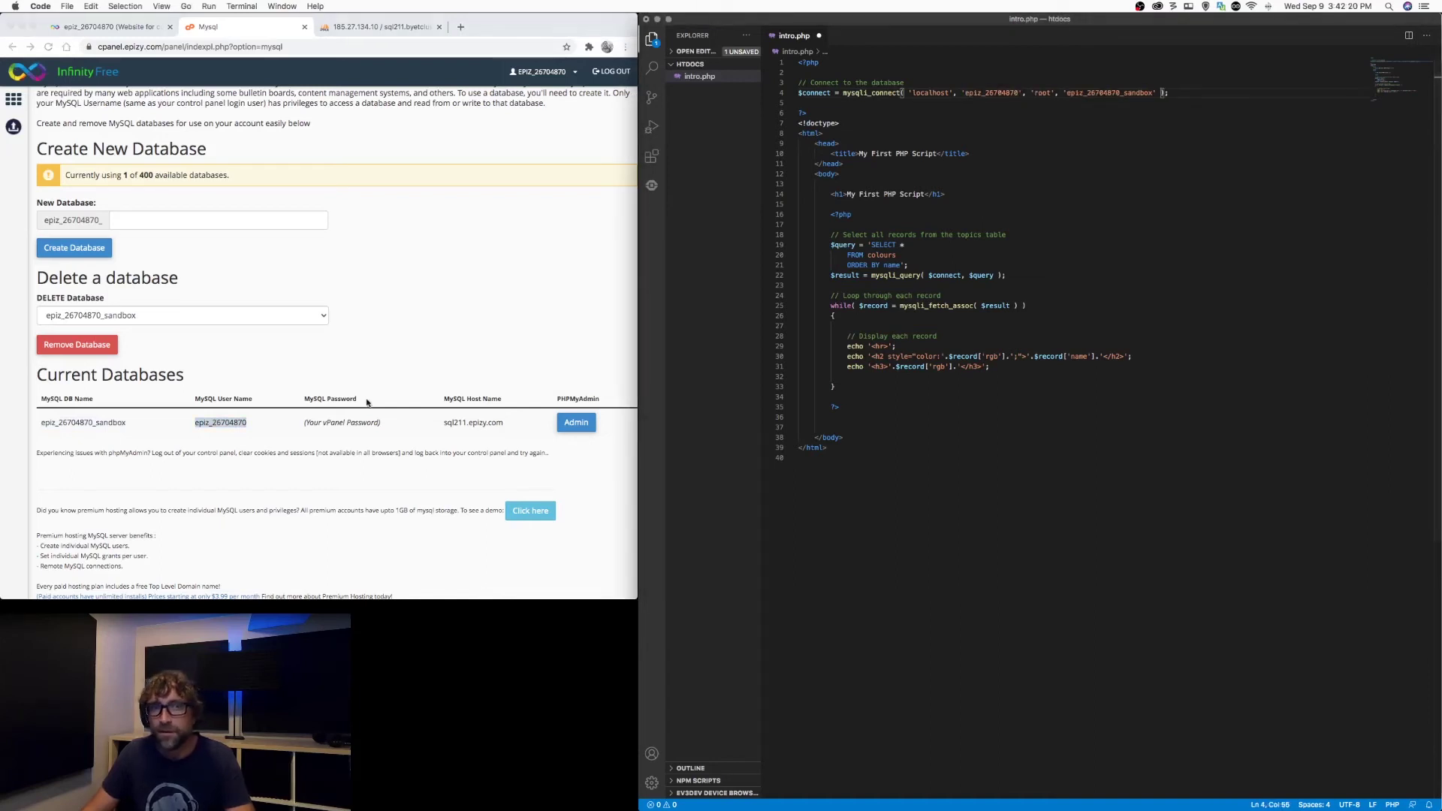
click(476, 423)
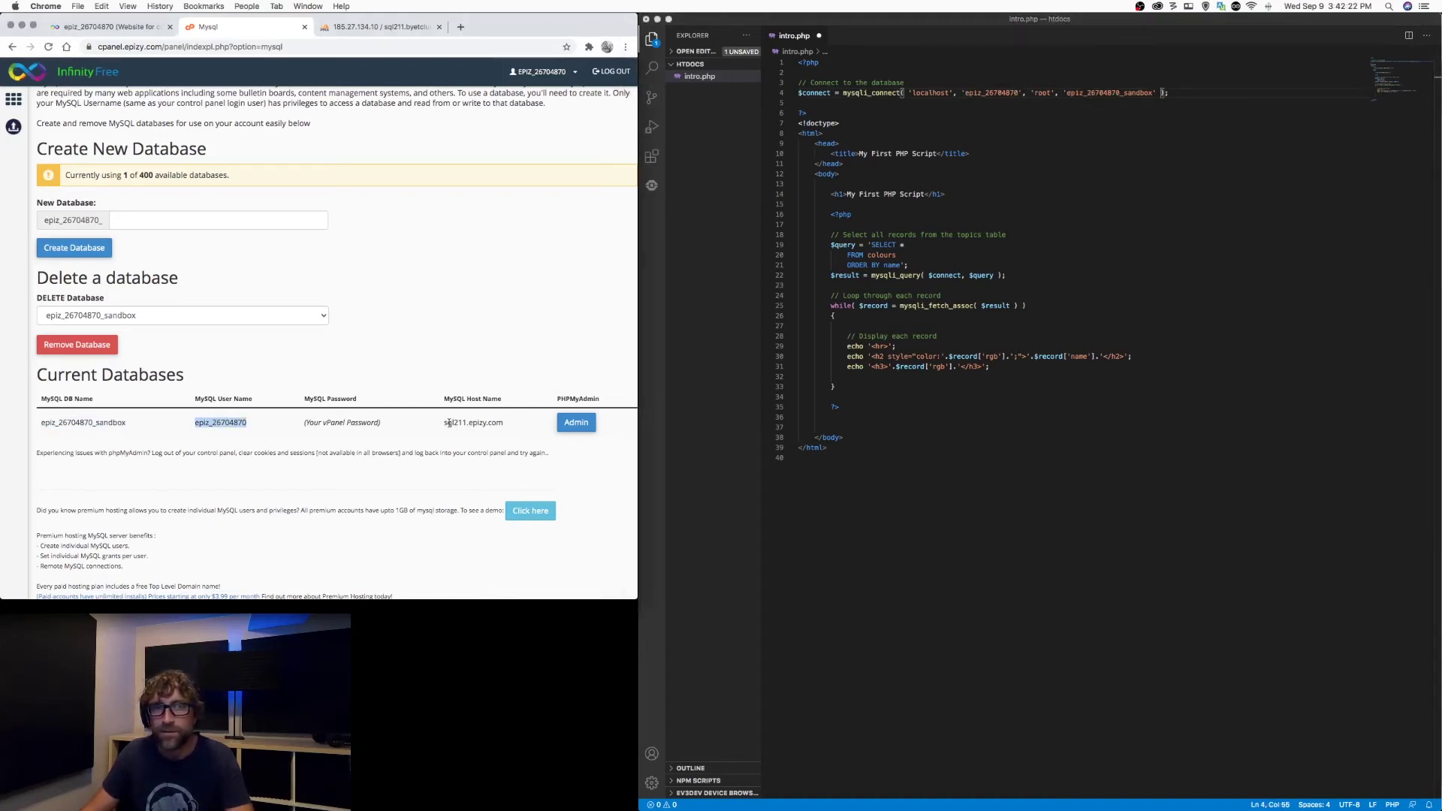
double_click(449, 423)
drag(444, 423, 505, 423)
key(super+c)
double_click(931, 92)
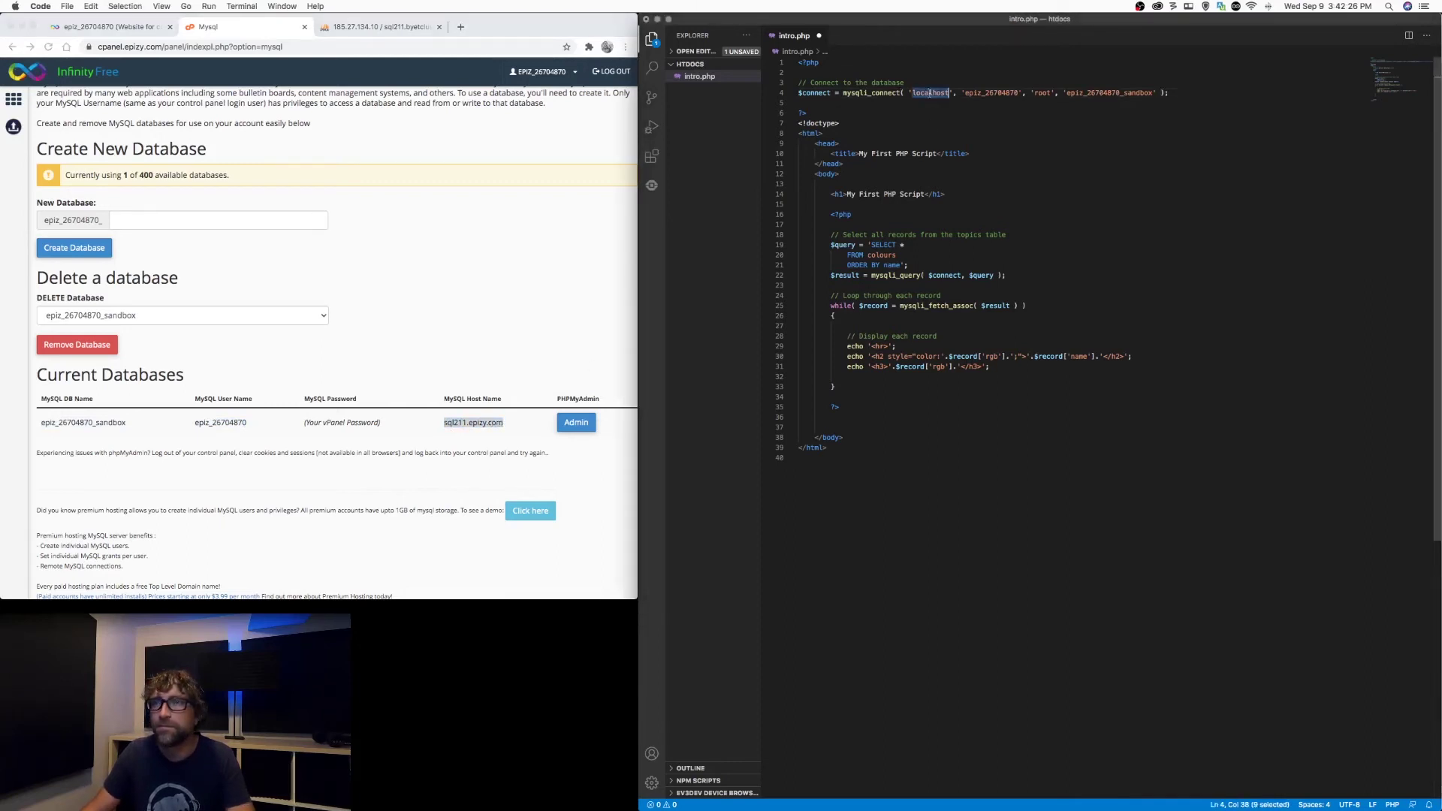
key(super+v)
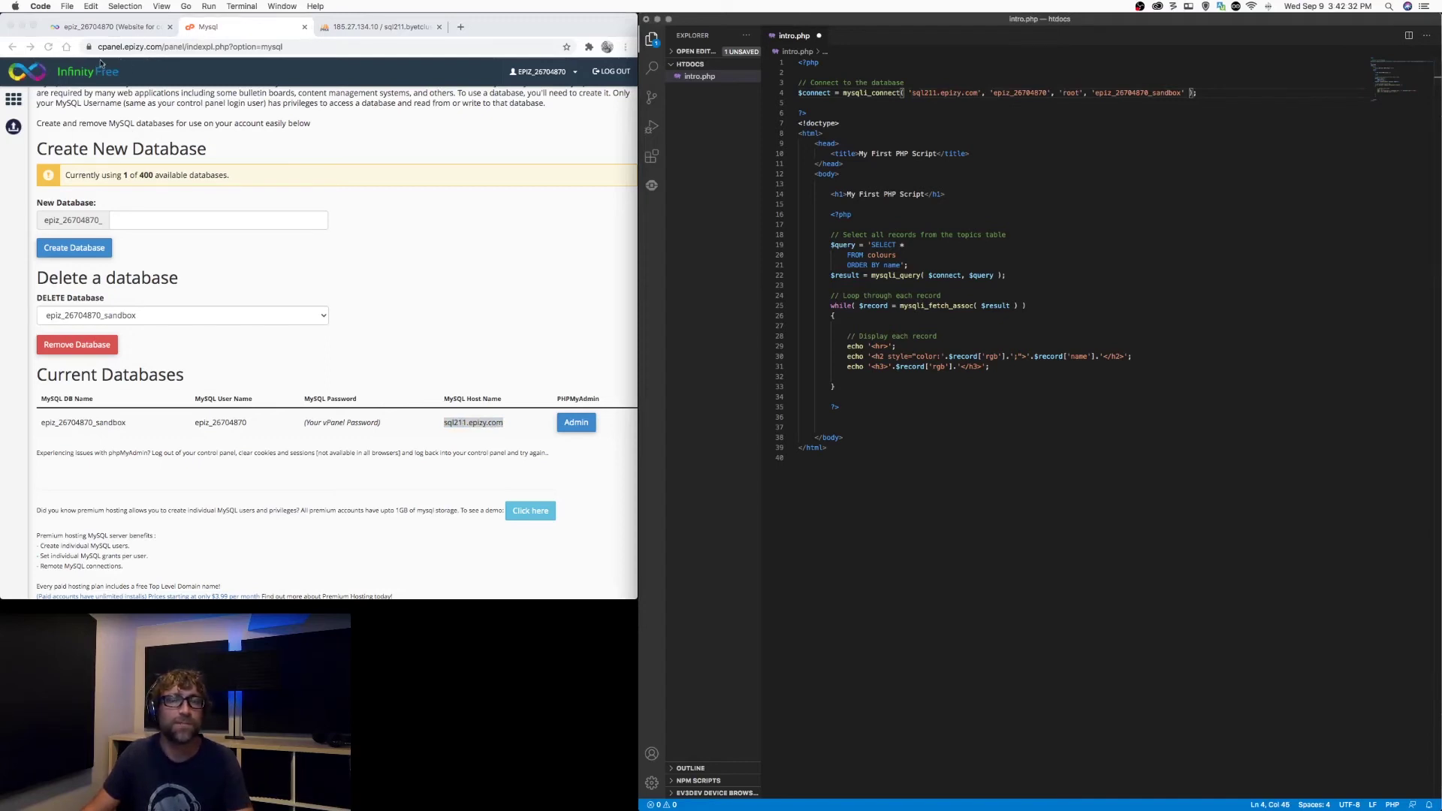
Replace the password argument with the hosting account's FTP password and save intro.php.
click(124, 29)
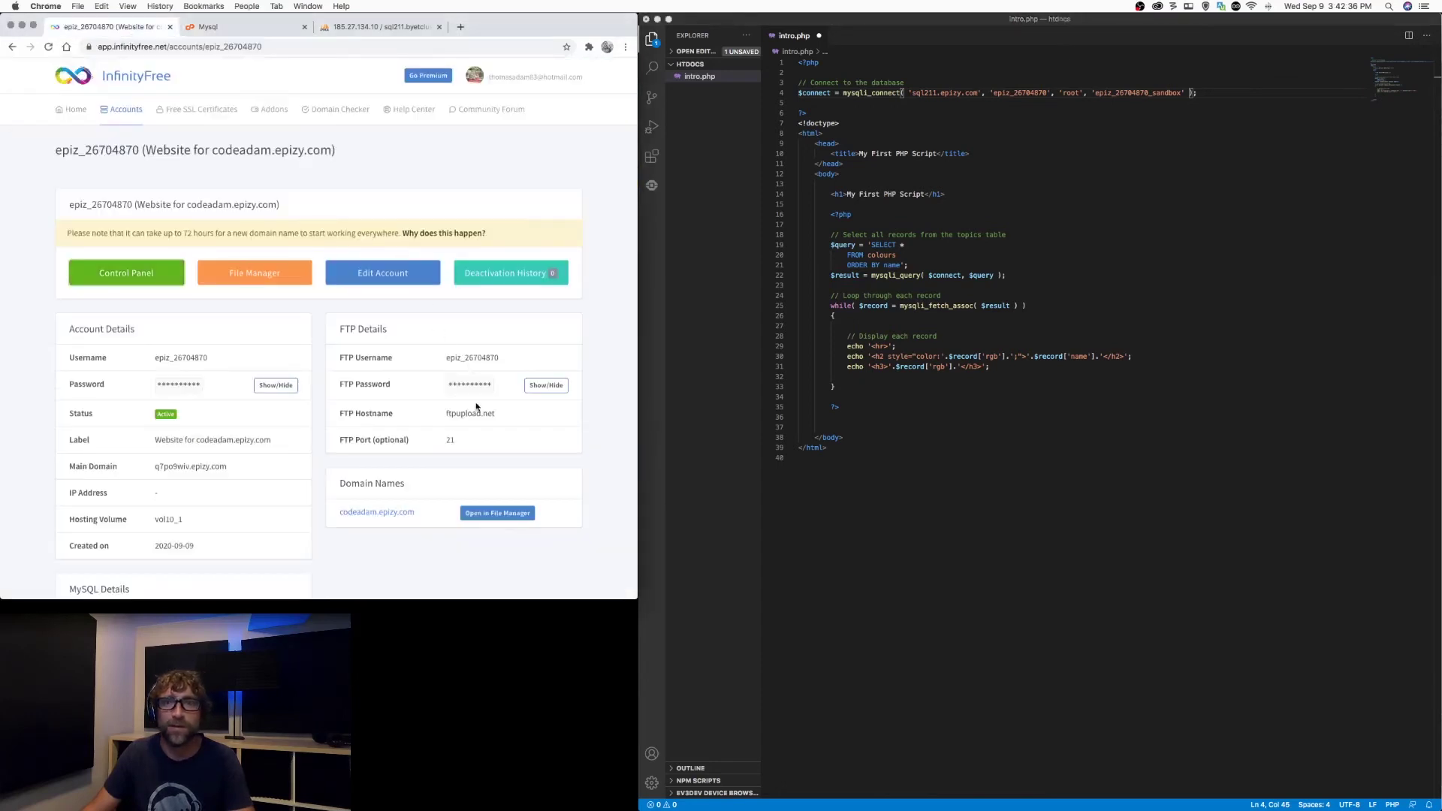
click(546, 385)
double_click(484, 386)
key(super+c)
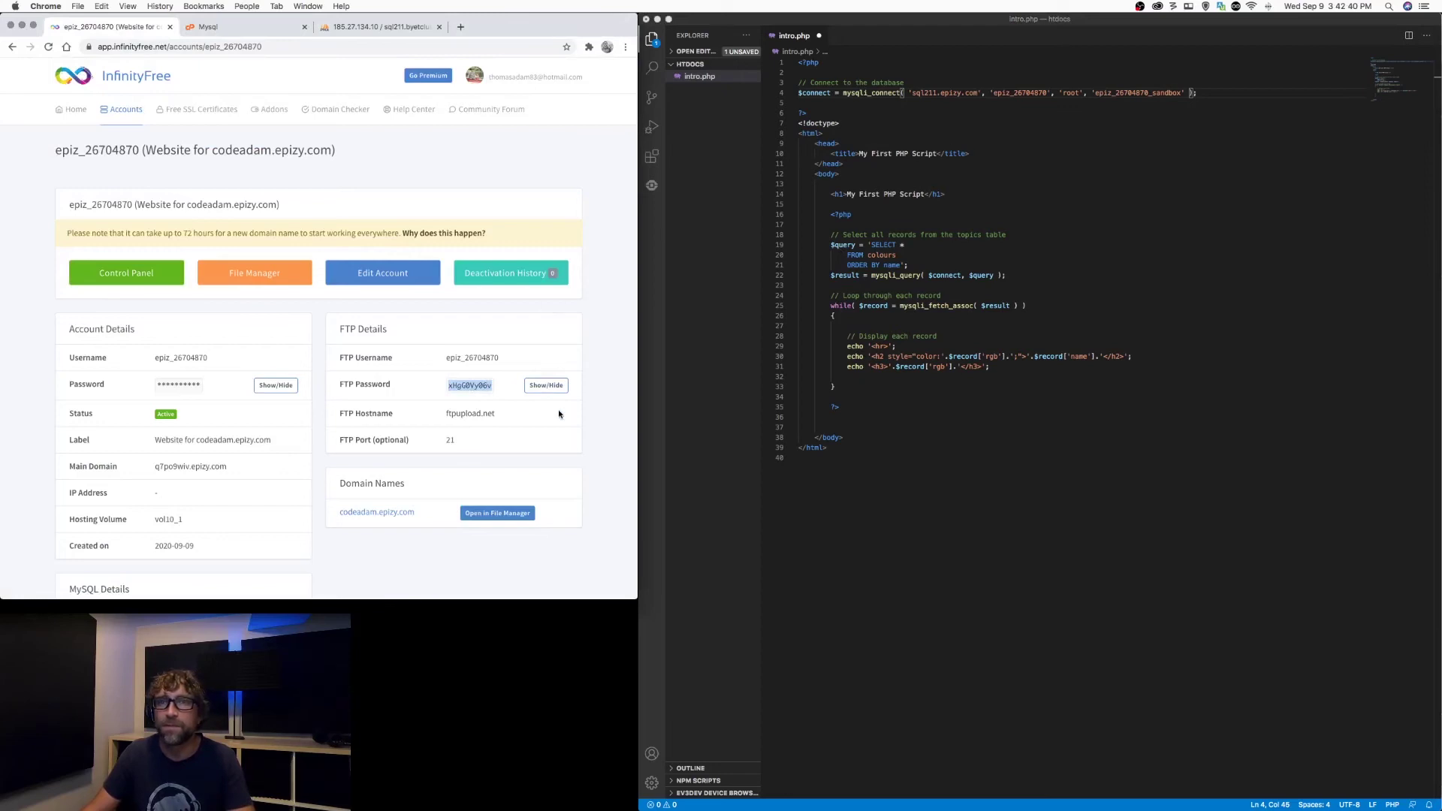
click(546, 385)
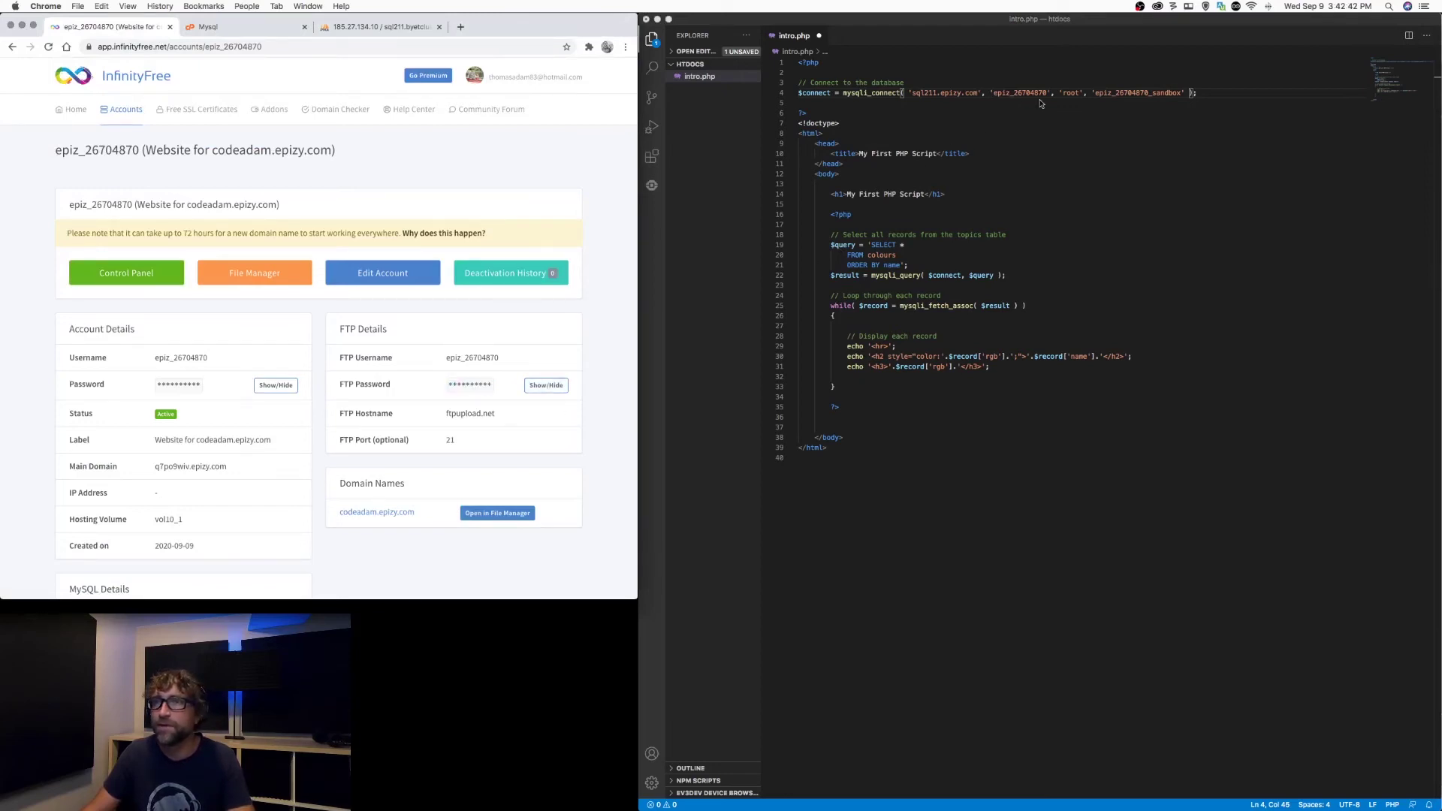
double_click(1072, 93)
key(super+v)
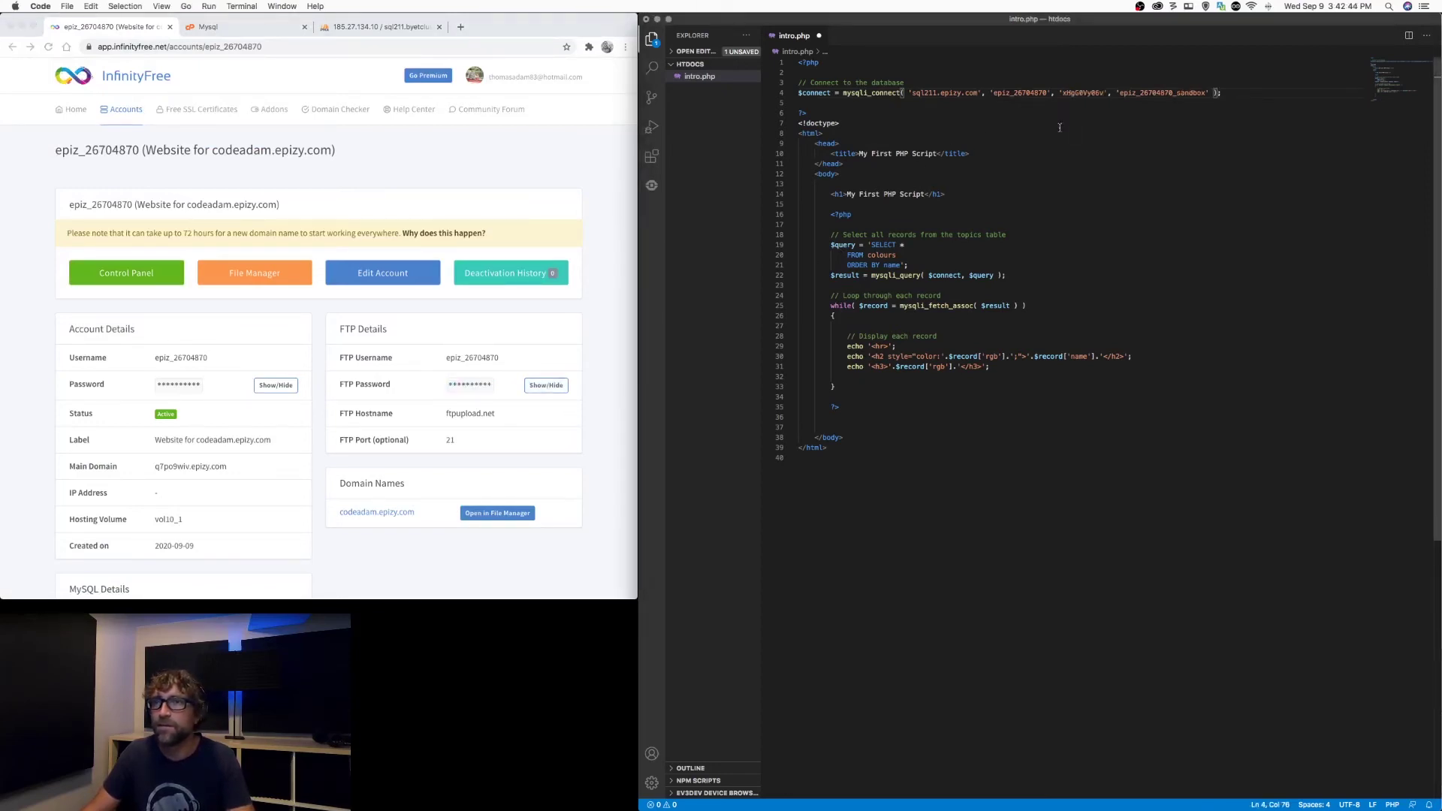
key(super+s)
mouse_move(803, 808)
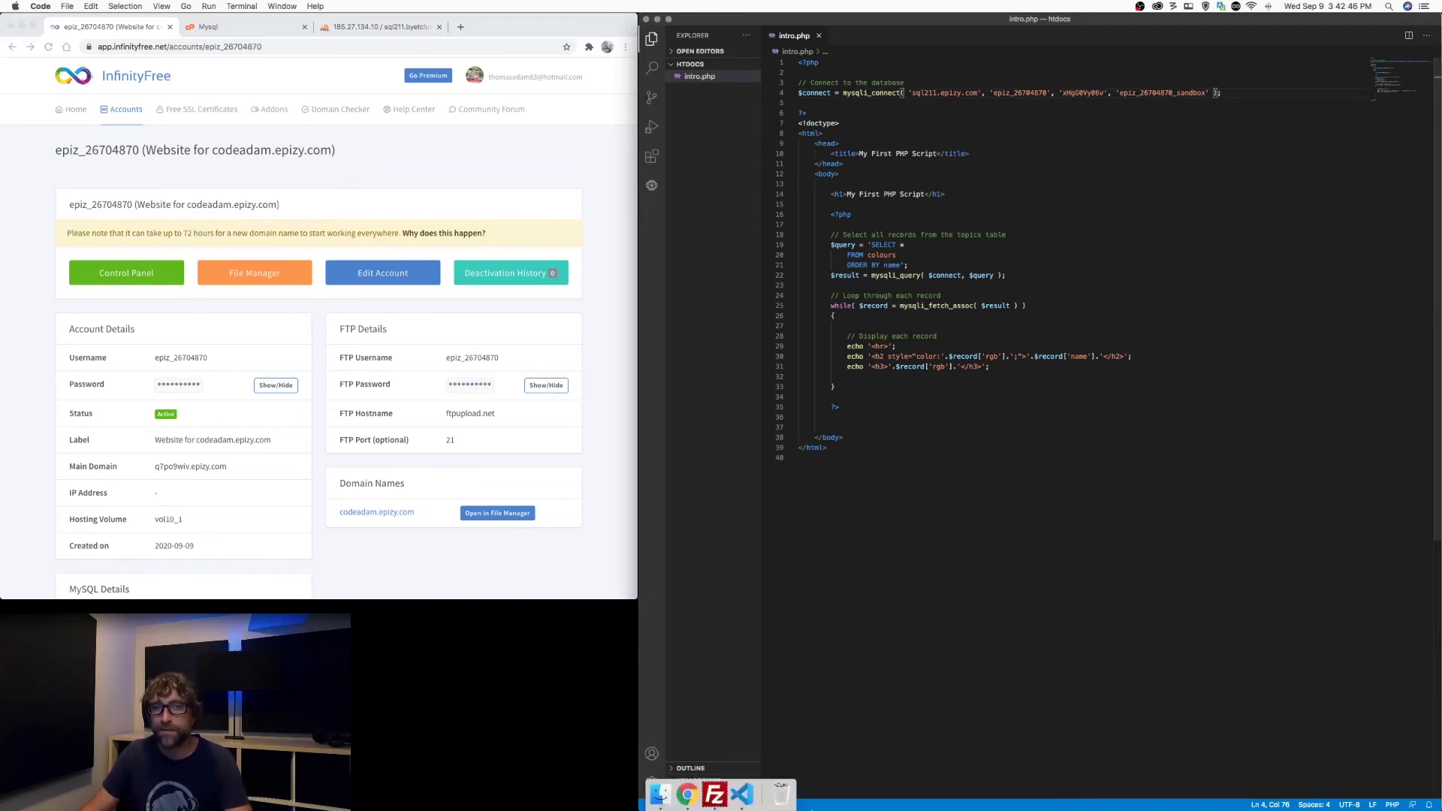
Upload intro.php to the server's htdocs folder and select the site's domain in the browser.
click(715, 795)
click(667, 305)
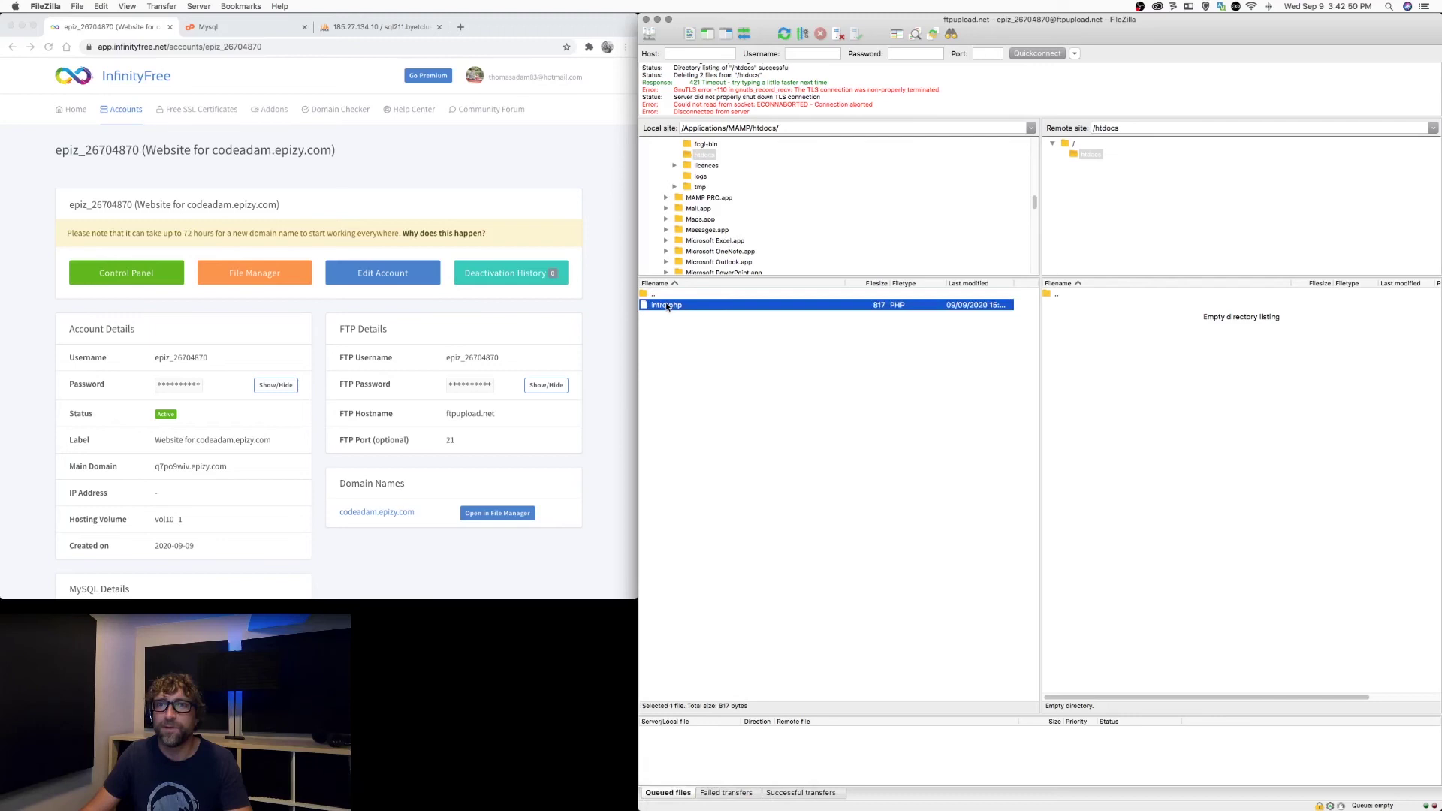
right_click(667, 305)
click(682, 311)
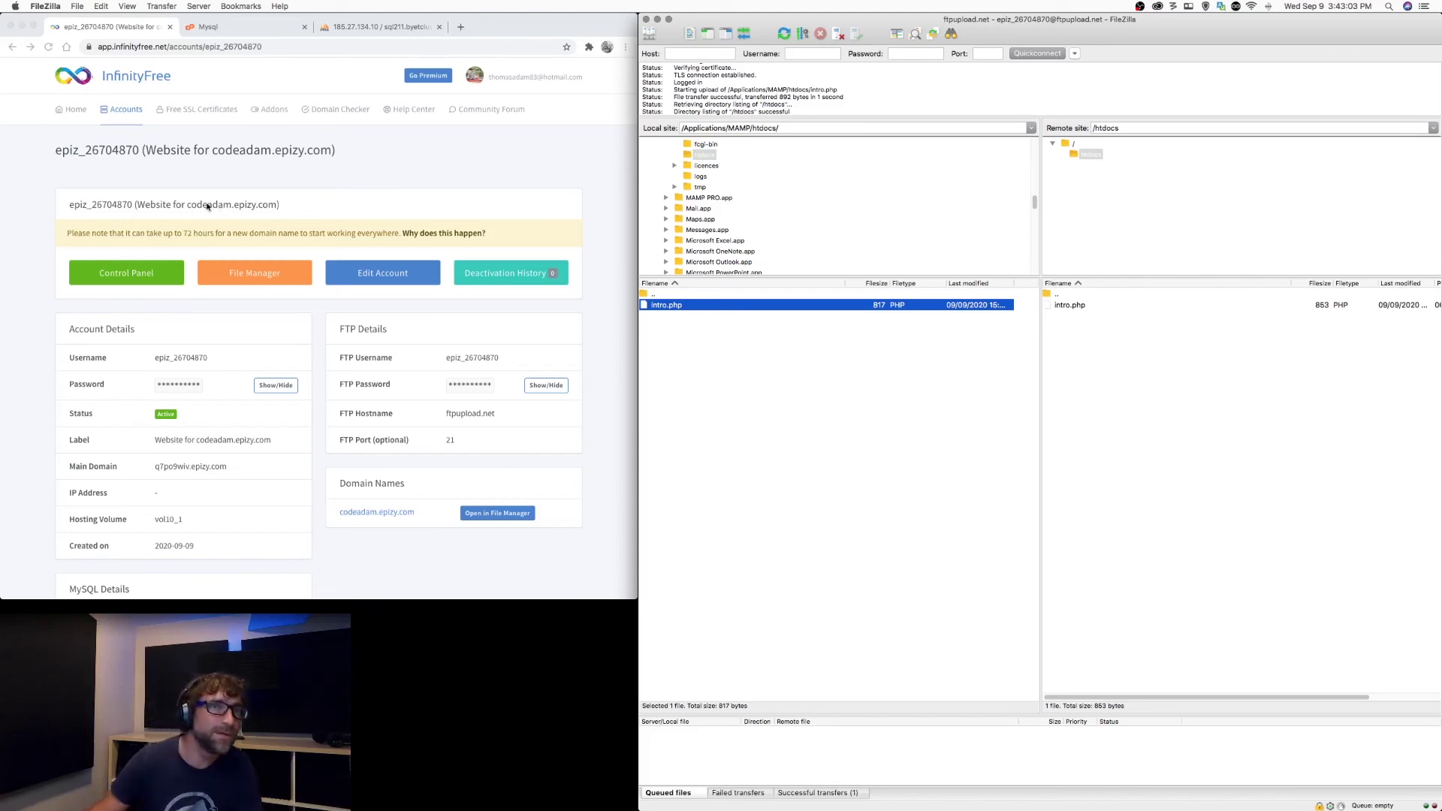
click(203, 208)
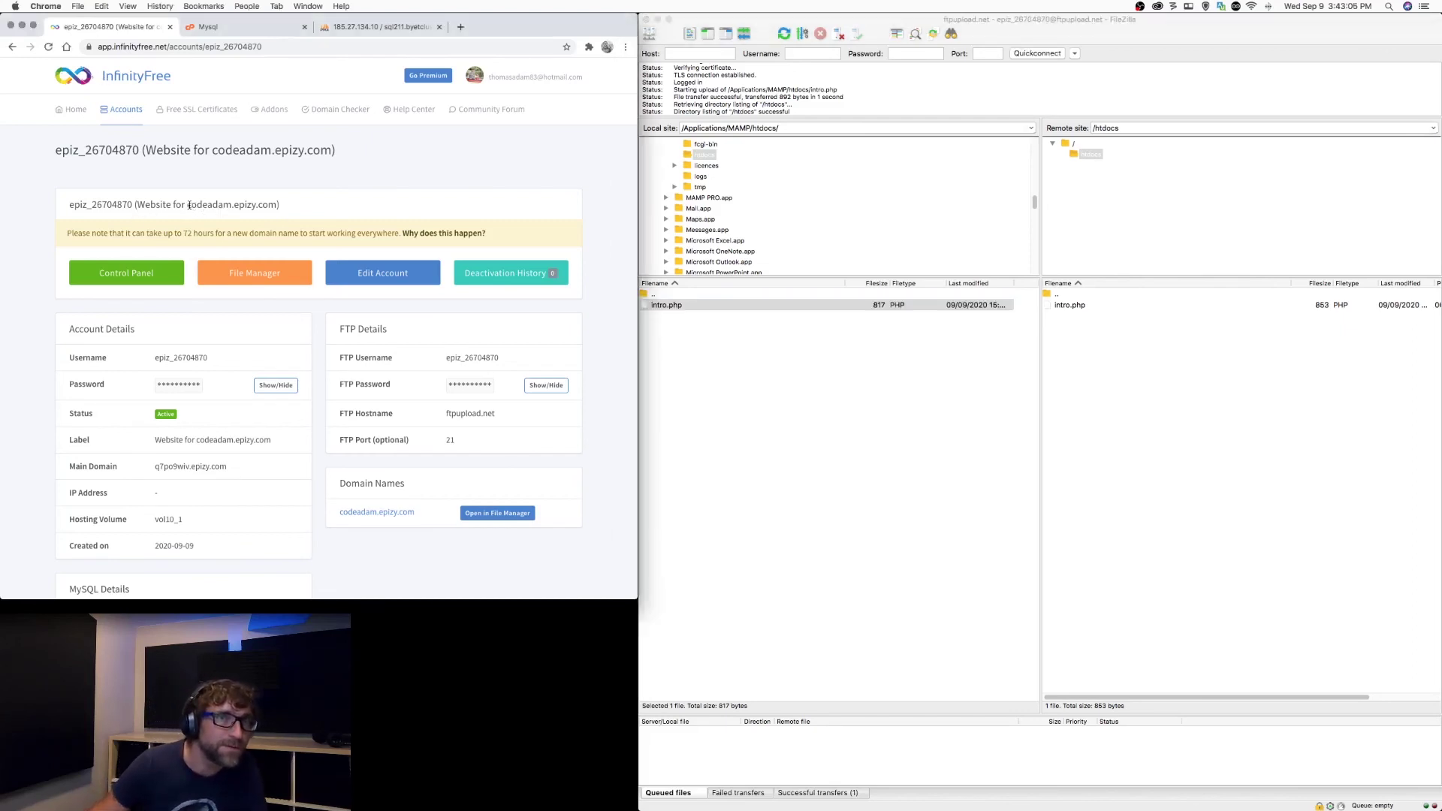
drag(187, 206, 278, 207)
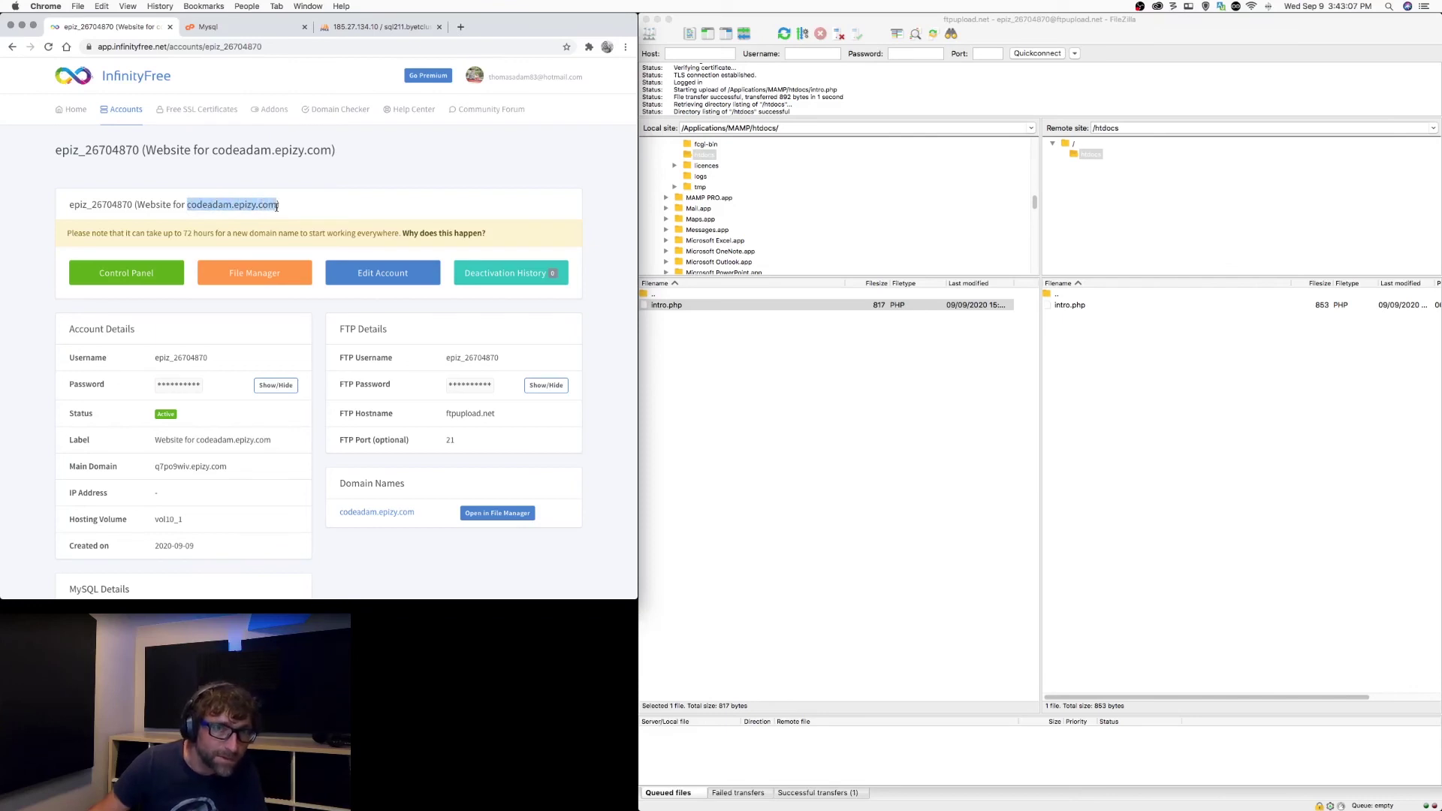
Open the site's domain in a new tab, then load /intro.php.
key(super+c)
key(super+t)
key(super+v)
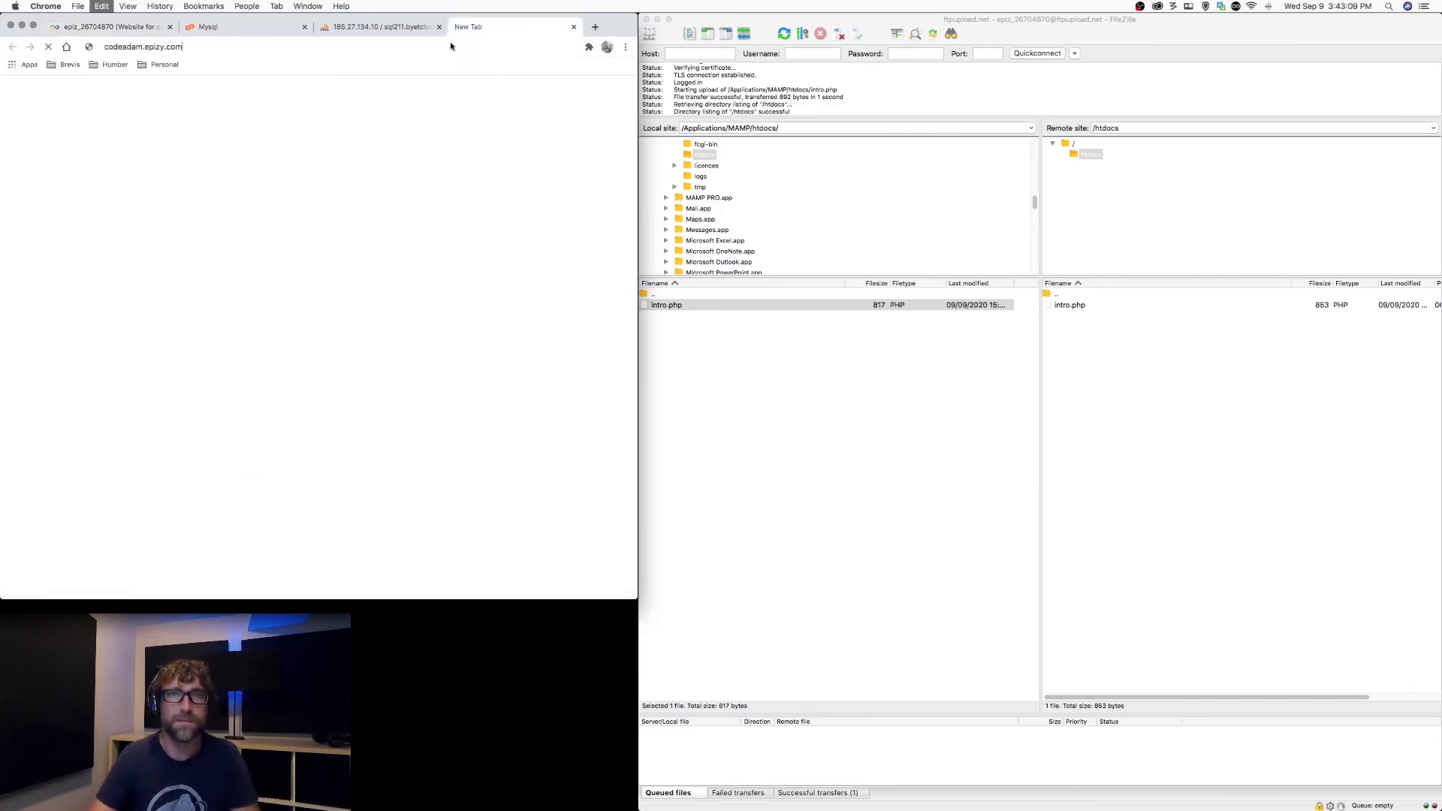
key(Return)
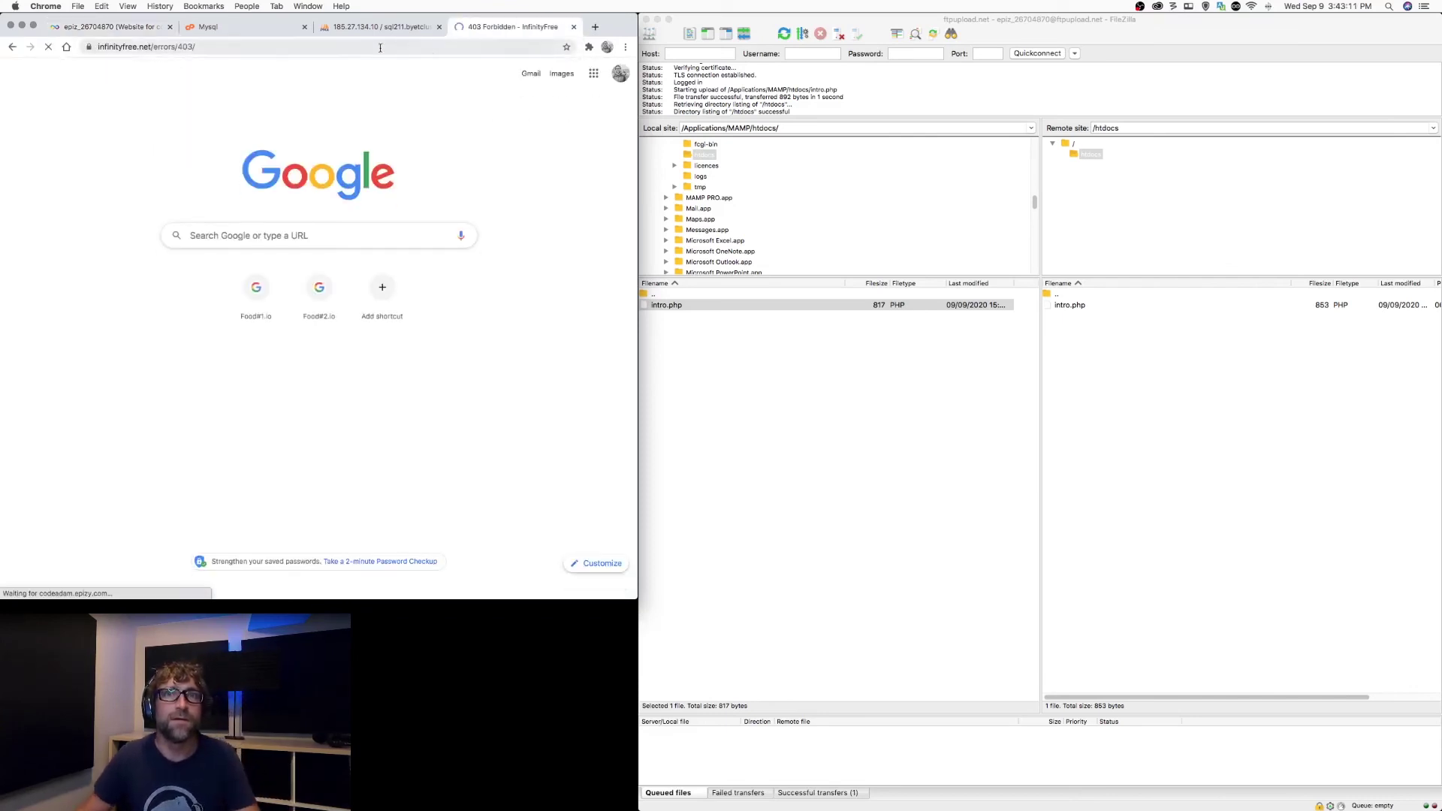
click(231, 47)
click(233, 49)
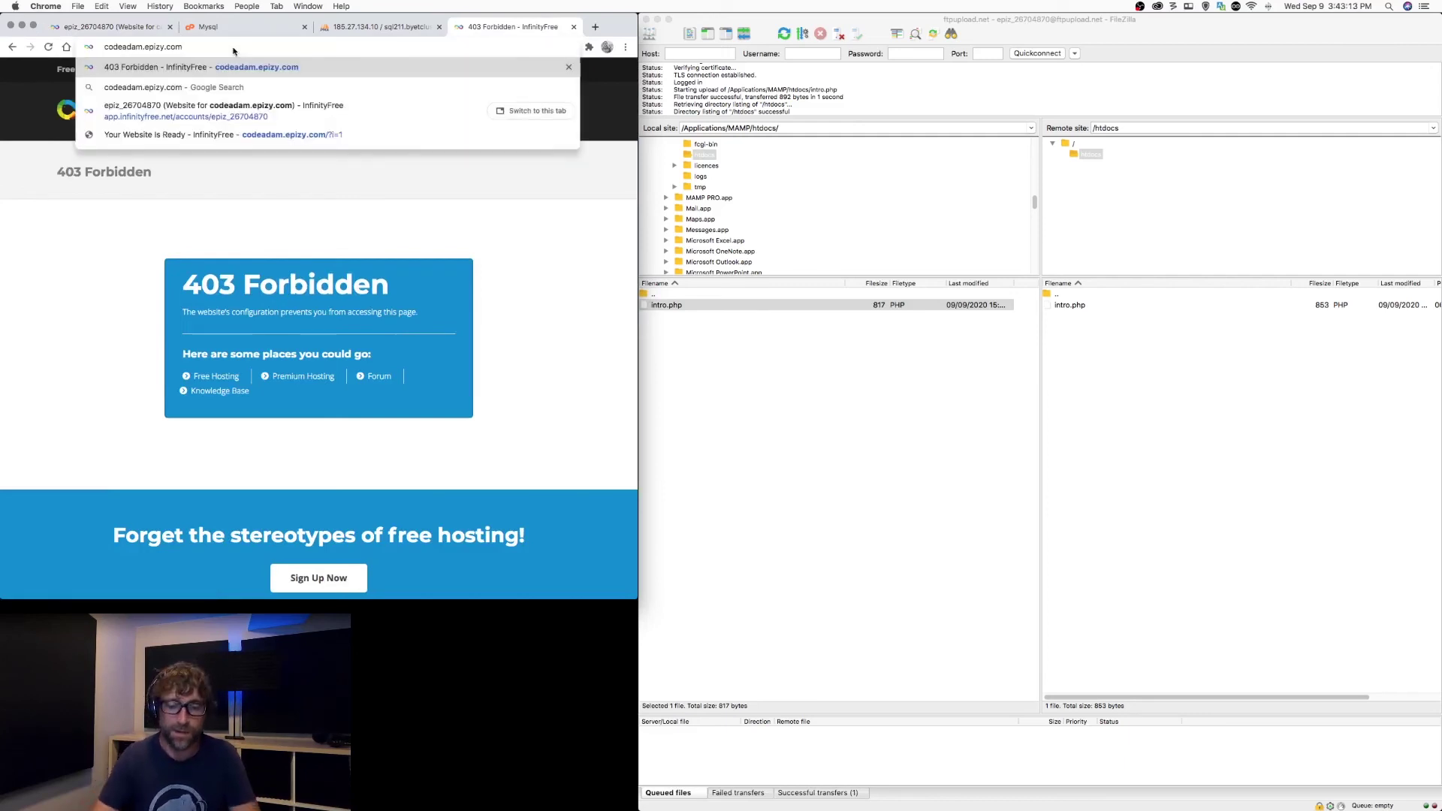
text(/intro.php)
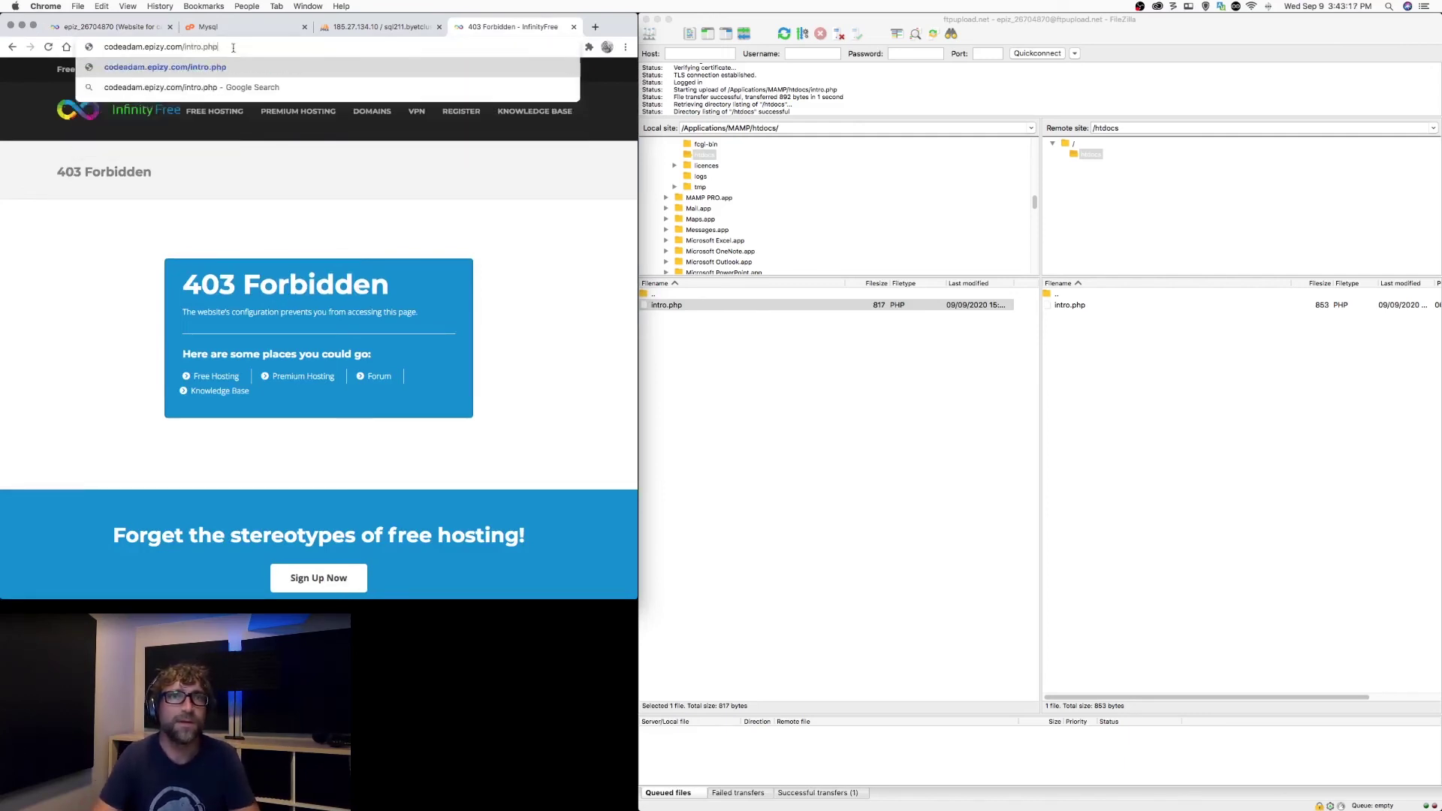
key(Return)
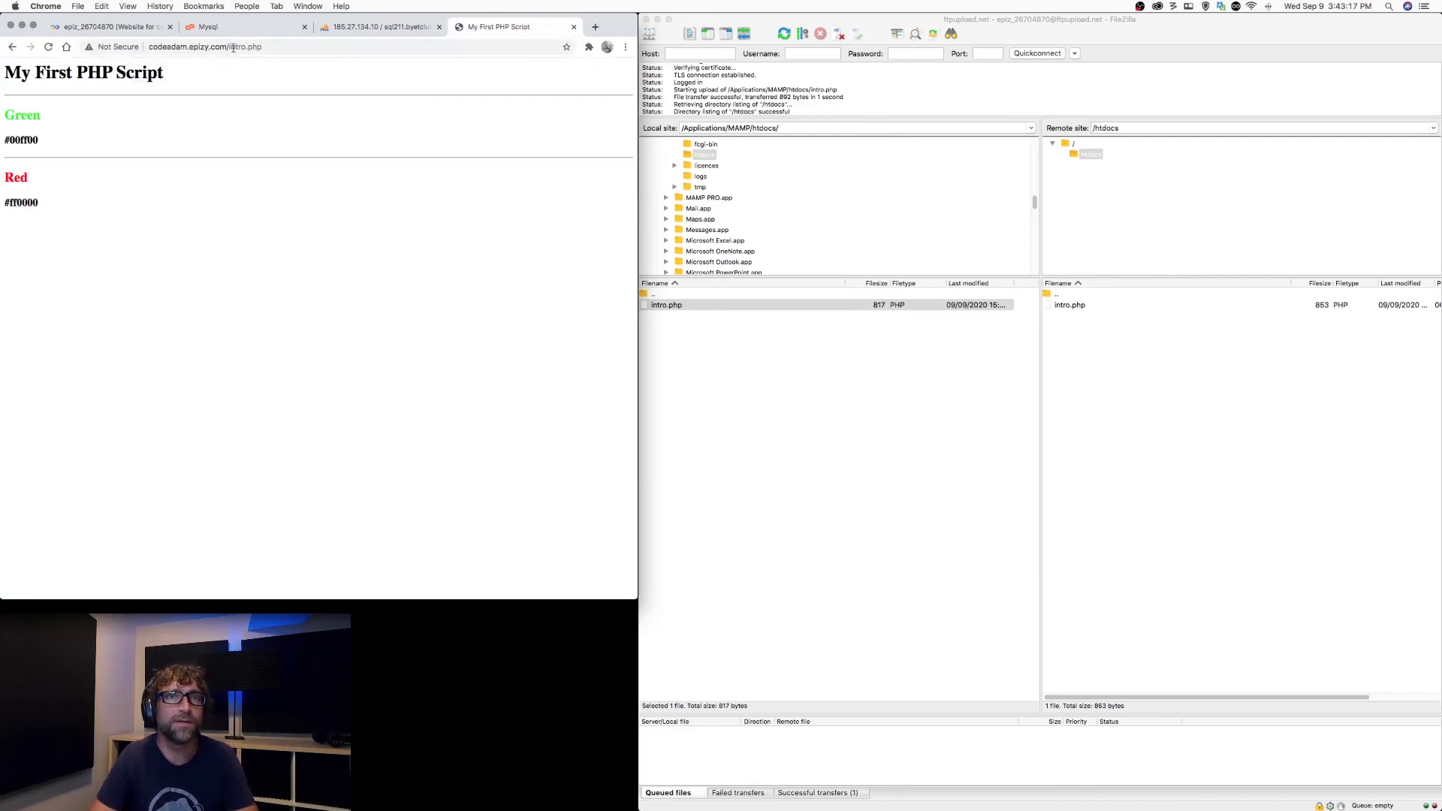